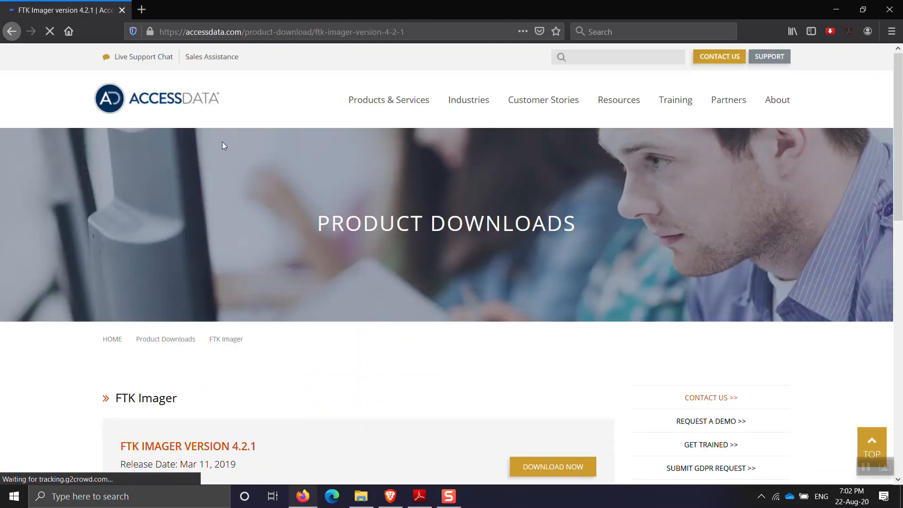
Step: Examine the FTK Imager version 4.2.1 download page down to its MD5 checksum, and minimize the open windows
scroll(415, 336, "down", 4)
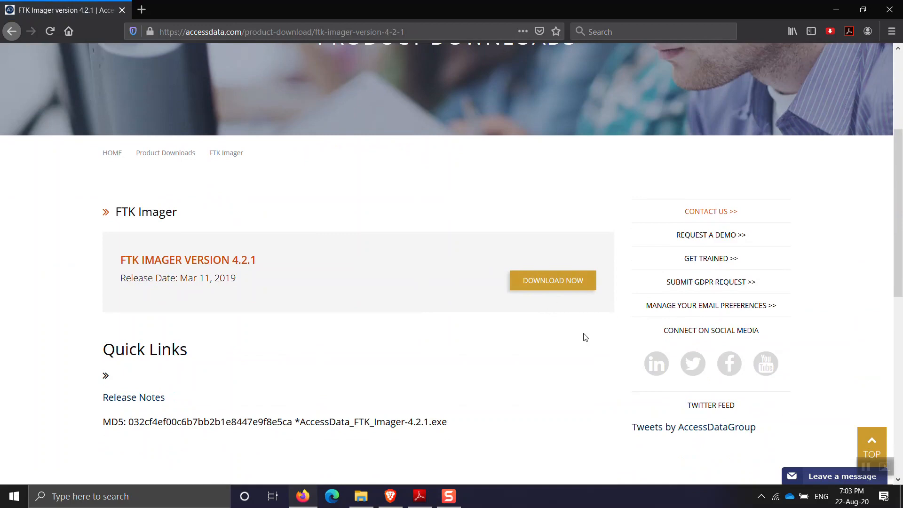
scroll(459, 374, "down", 2)
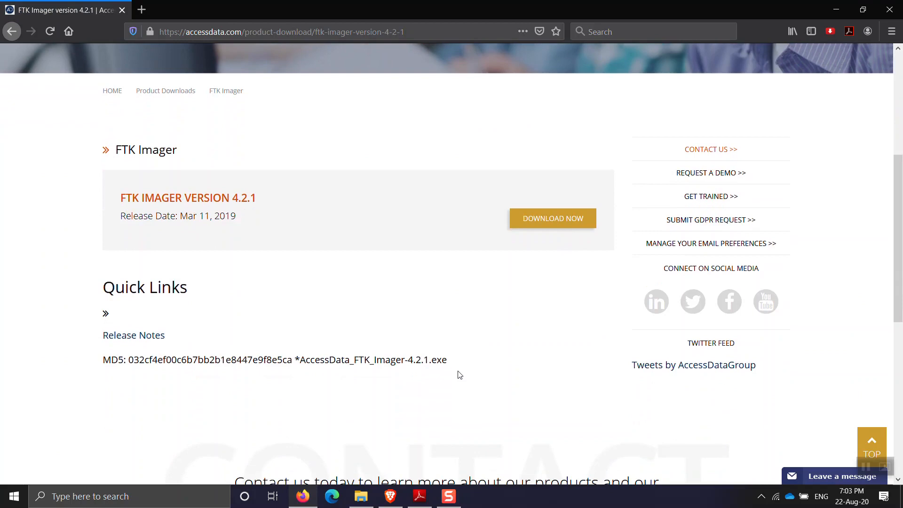
left_click(836, 9)
left_click(840, 8)
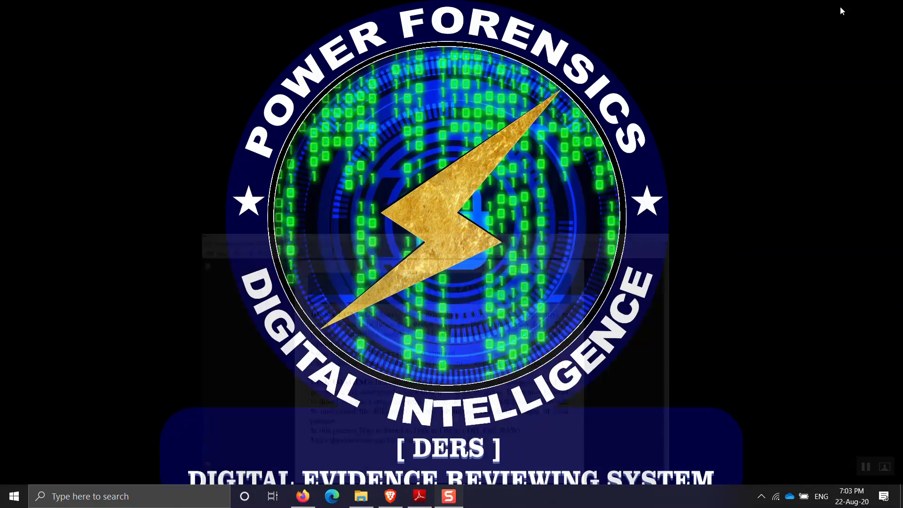
Step: Open This PC, check the capacity of the WINKEY (I:) drive, and minimize the window
left_click(14, 496)
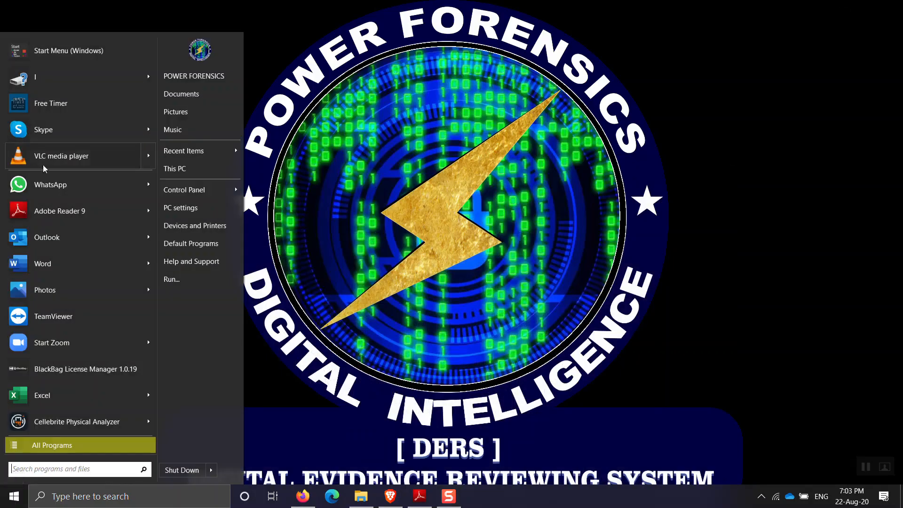
left_click(212, 175)
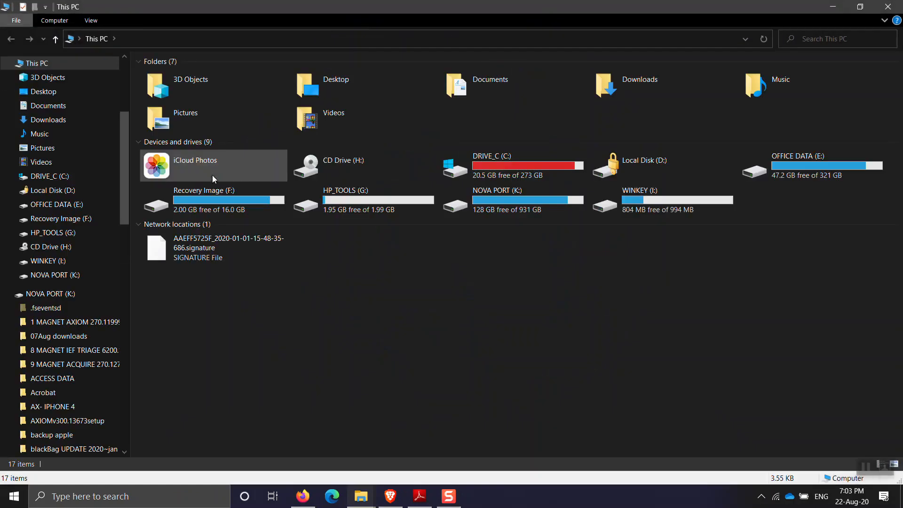
left_click(670, 203)
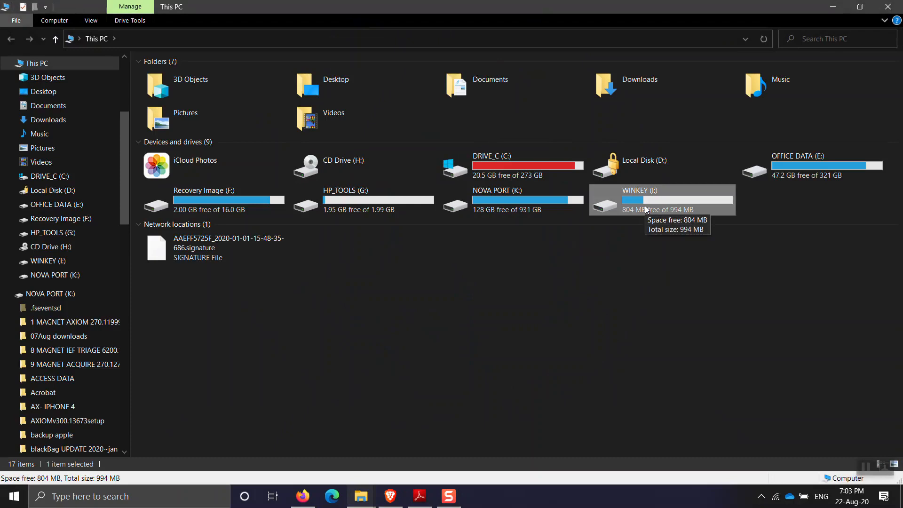
left_click(832, 6)
Step: Search the installed programs for FTK Imager and launch it
left_click(32, 503)
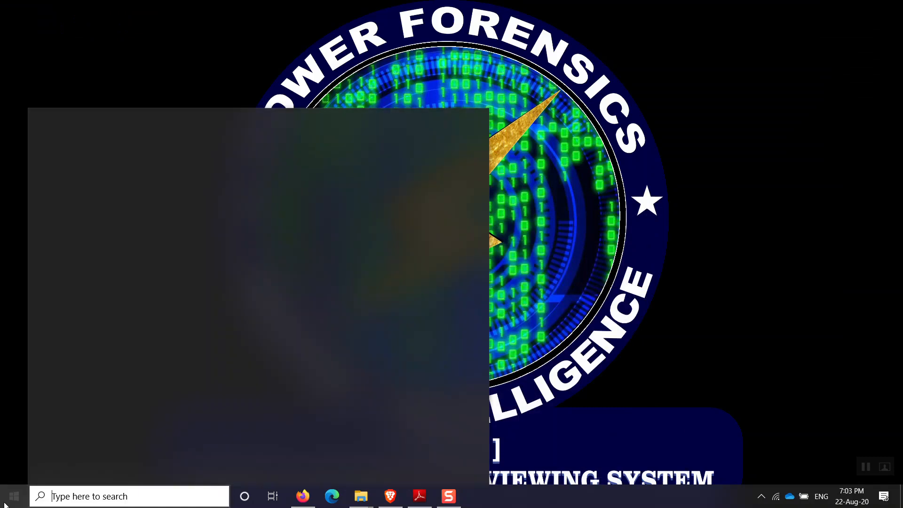
left_click(4, 505)
left_click(4, 505)
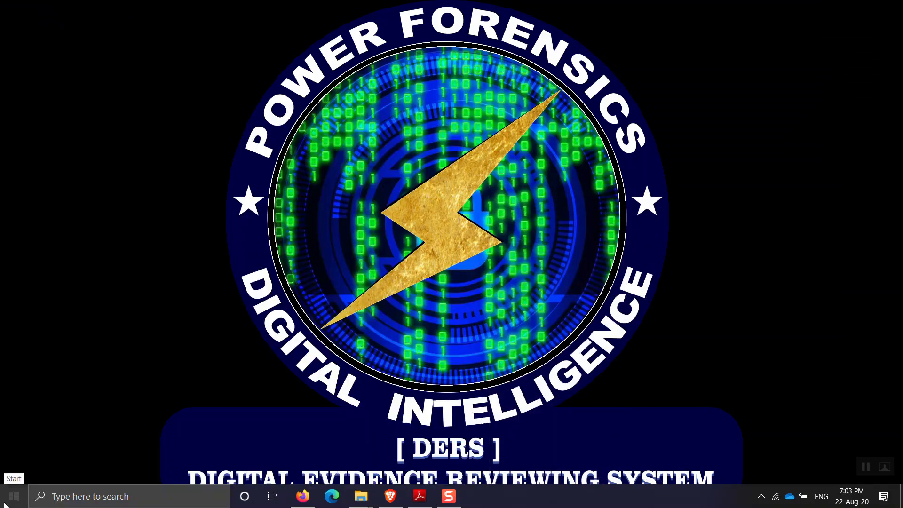
left_click(4, 505)
type("f")
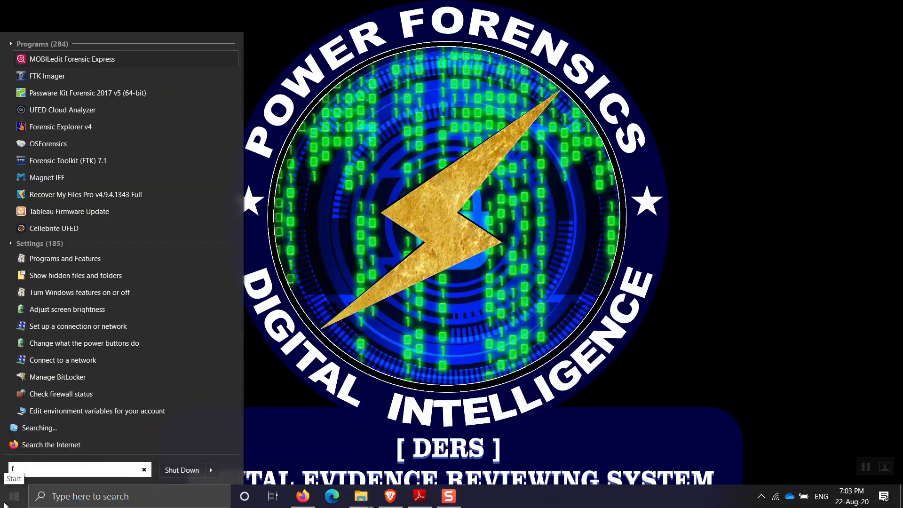
left_click(58, 77)
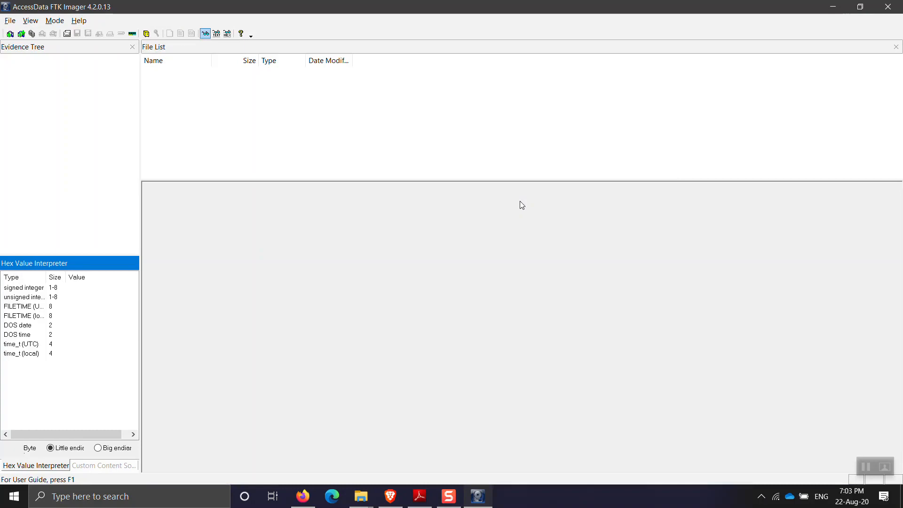
Step: Start creating a disk image to bring up the choice of source evidence type
left_click(5, 22)
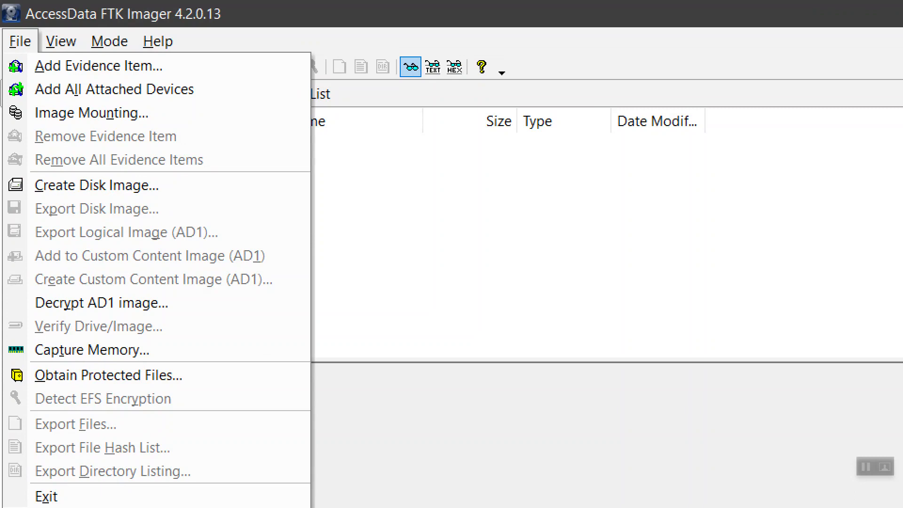
left_click(21, 45)
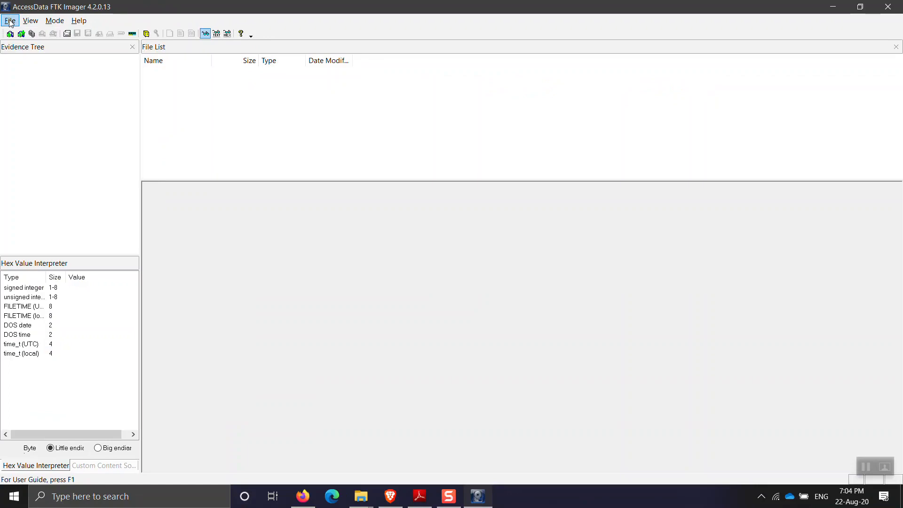
left_click(10, 22)
left_click(14, 91)
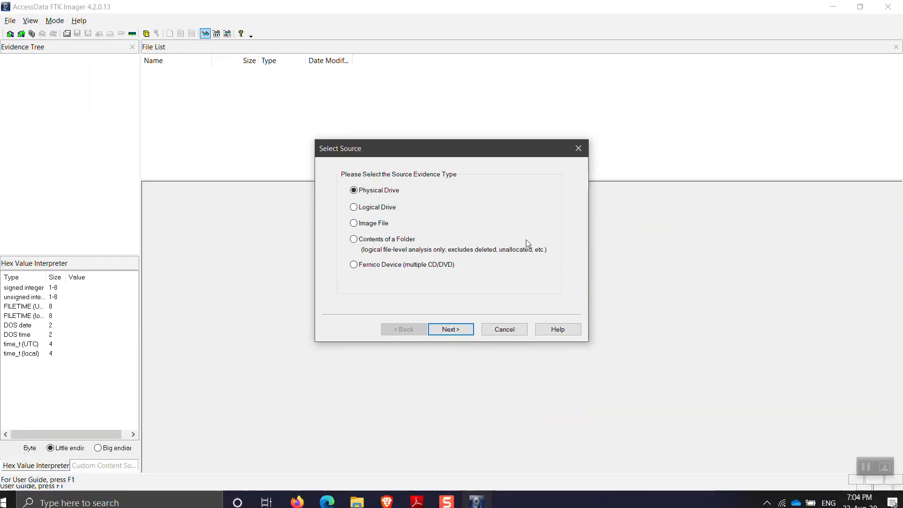
Step: Switch to This PC in File Explorer and maximize its window to view the computer's drives
left_click(14, 496)
left_click(206, 171)
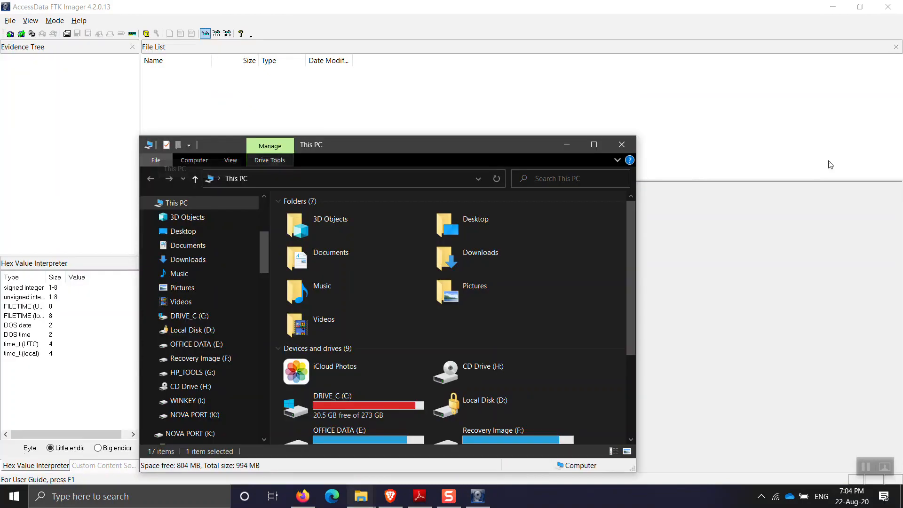
left_click(591, 150)
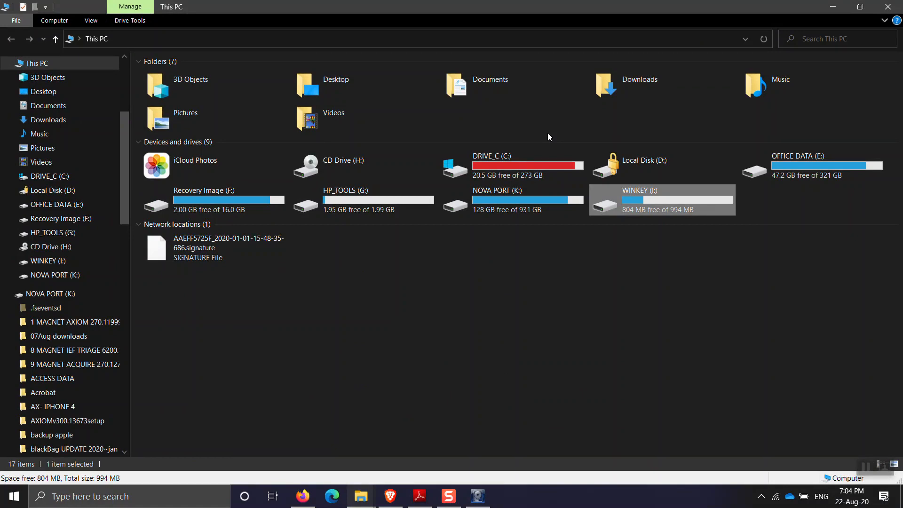
Step: Open Disk Management in Computer Management and maximize the window
key("super")
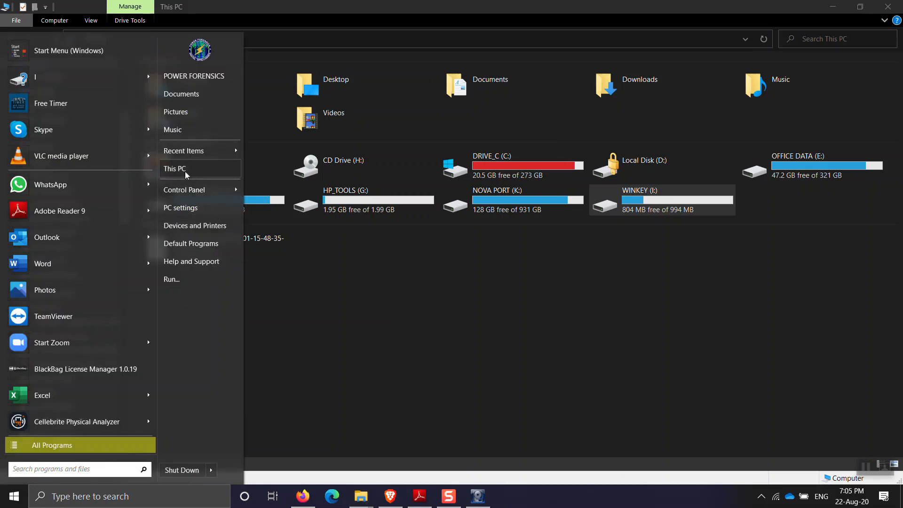
right_click(185, 173)
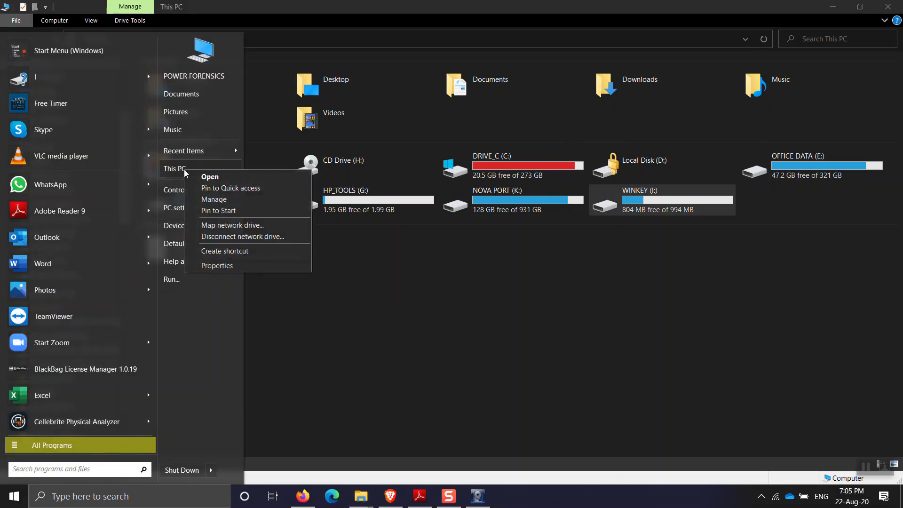
left_click(205, 200)
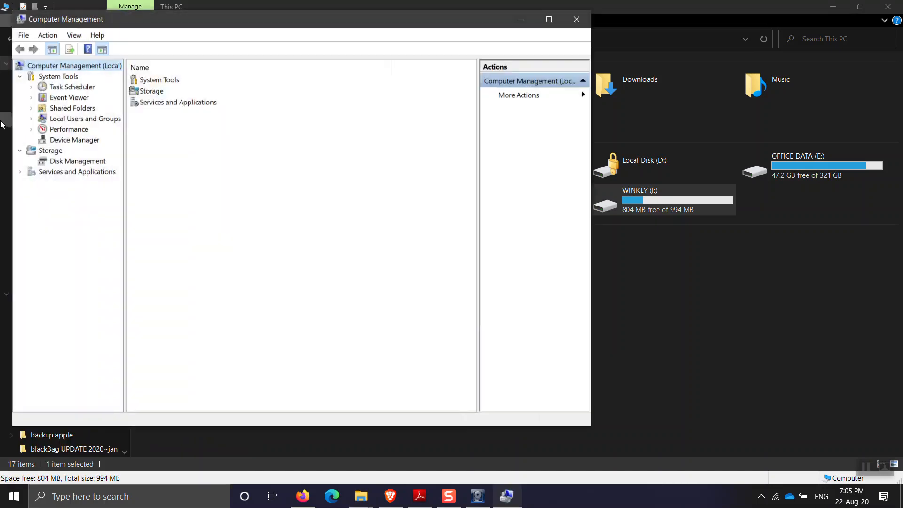
left_click(78, 160)
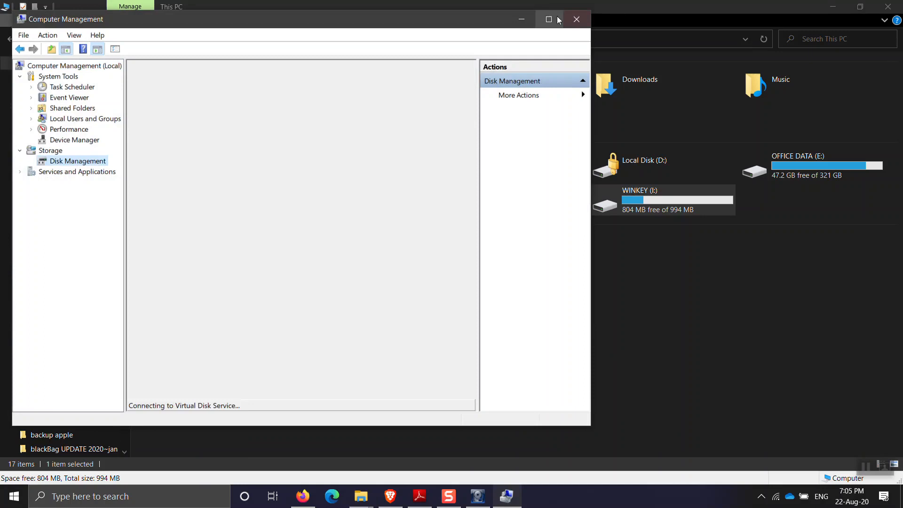
left_click(548, 19)
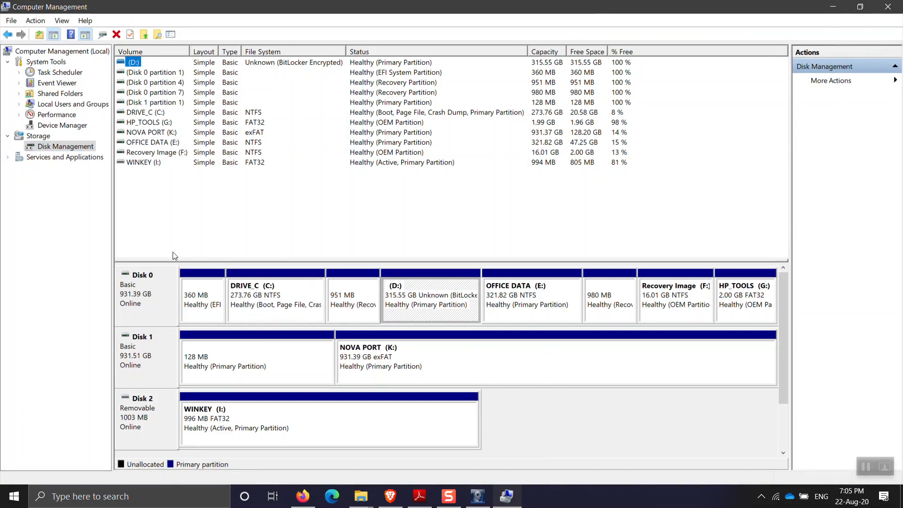
Step: Examine the type, capacity and status of the physical disks Disk 0, Disk 1 and Disk 2
left_click(160, 303)
left_click(149, 360)
left_click(152, 418)
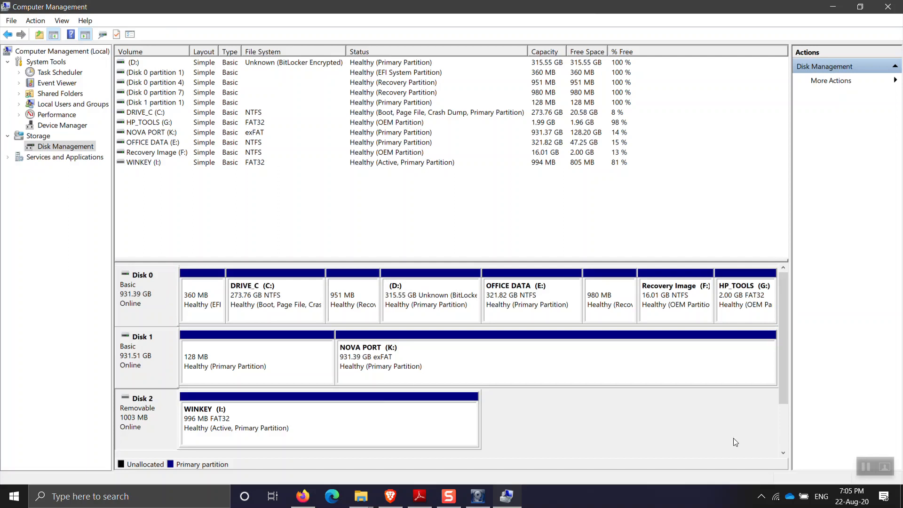
left_click(151, 294)
left_click(150, 382)
left_click(160, 429)
left_click(145, 304)
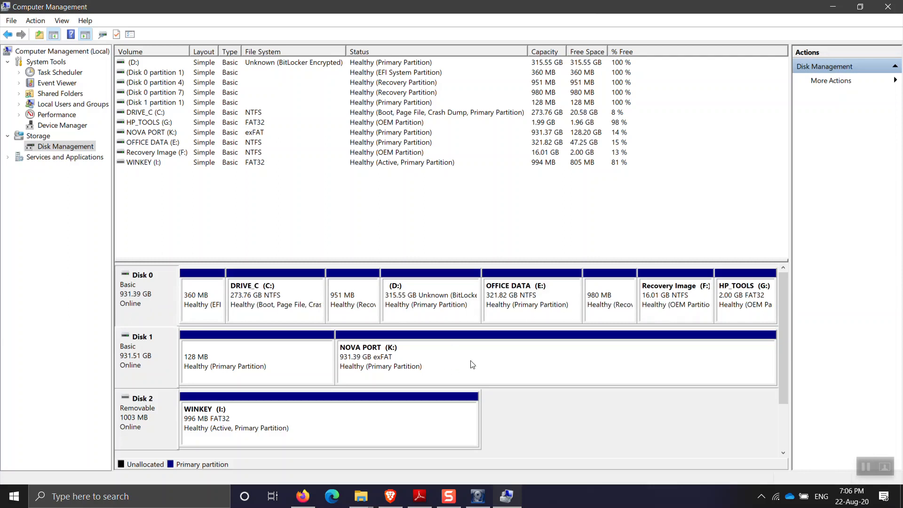
Step: Compare the logical partitions on Disk 0 with Disk 1 and the WINKEY (I:) volume on Disk 2, and minimize Computer Management
left_click(258, 308)
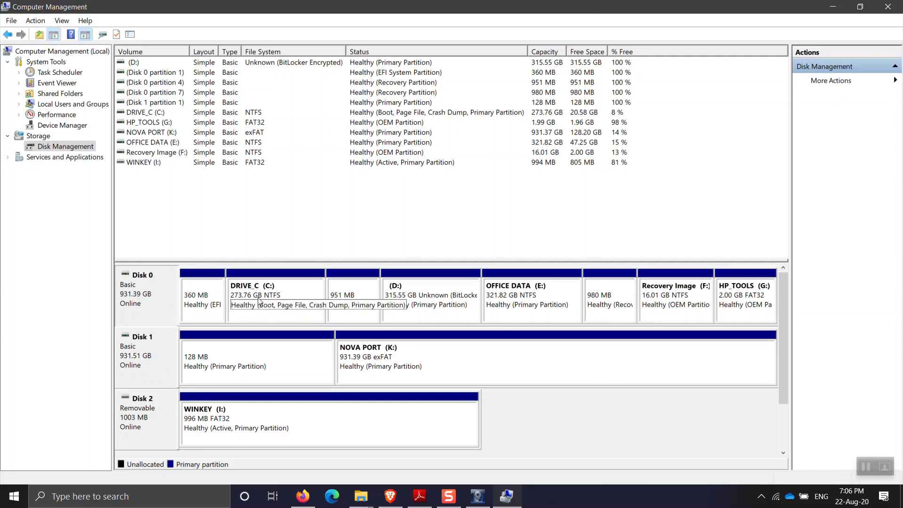
left_click(469, 294)
left_click(556, 294)
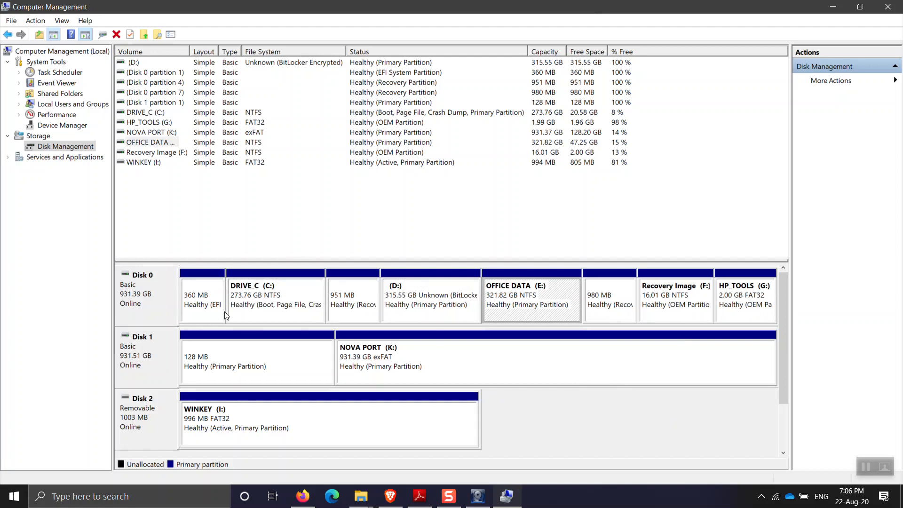
left_click(152, 356)
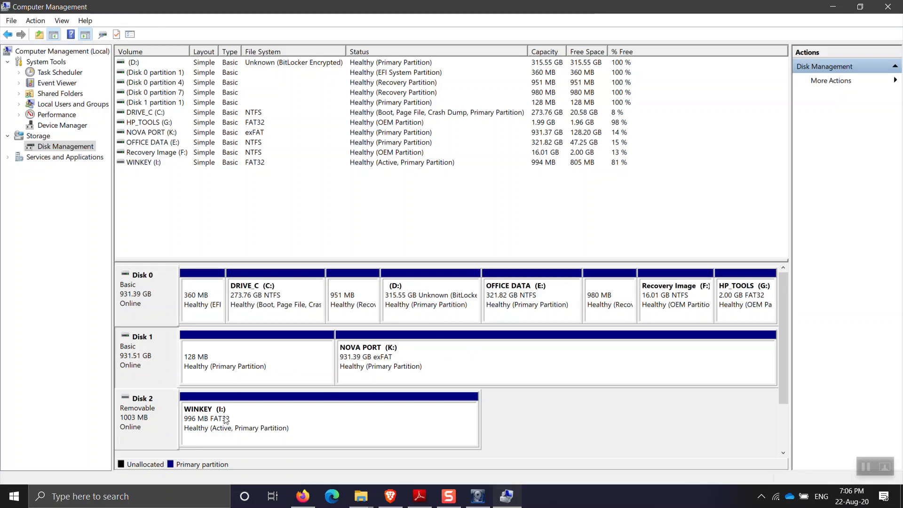
left_click(241, 422)
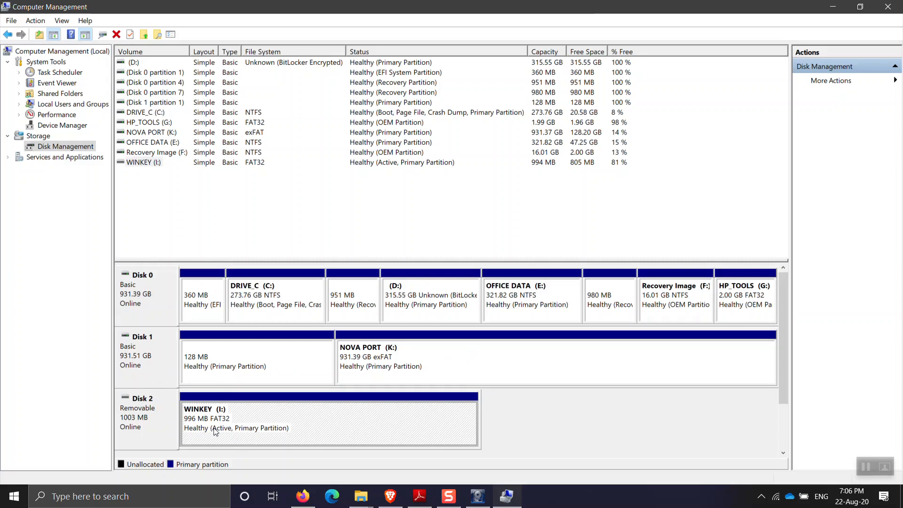
left_click(139, 419)
left_click(301, 425)
left_click(832, 7)
Step: View all files and folders on the OFFICE DATA (E:) drive, select them all, and return to This PC
left_click(453, 384)
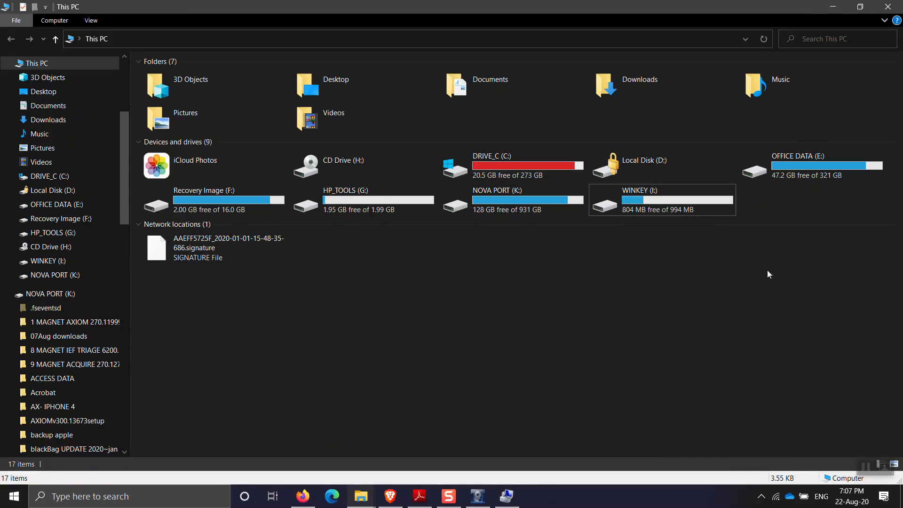
double_click(793, 163)
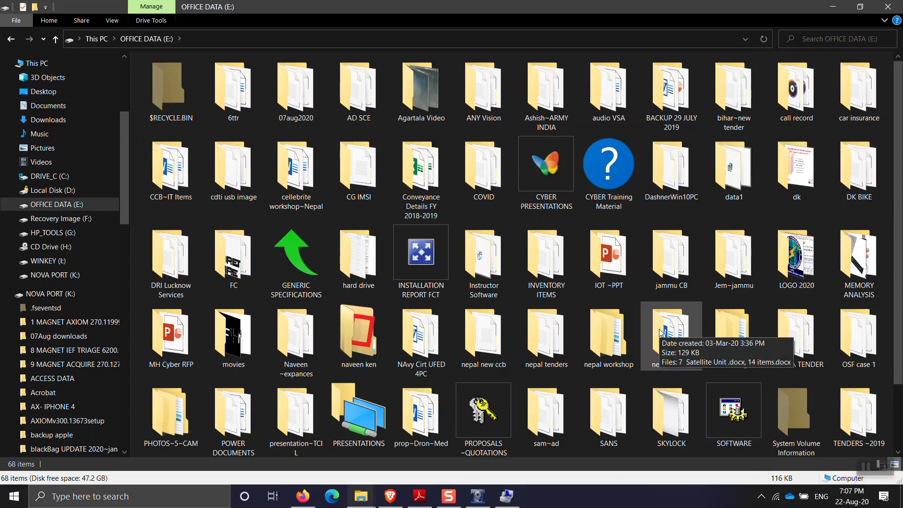
key("ctrl+a")
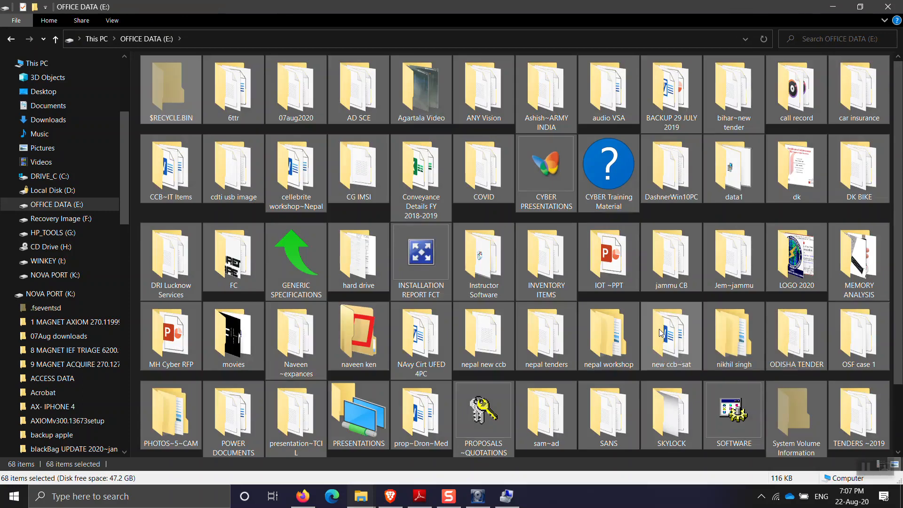
left_click(55, 38)
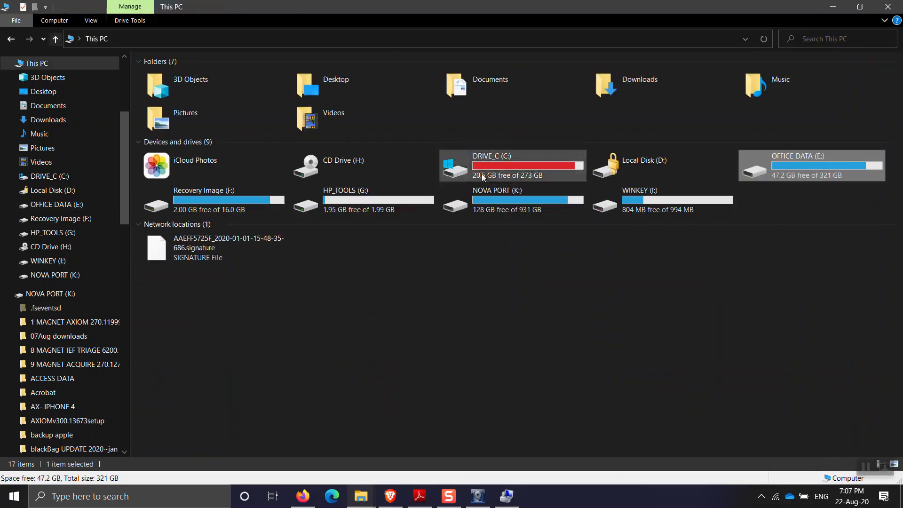
left_click(653, 343)
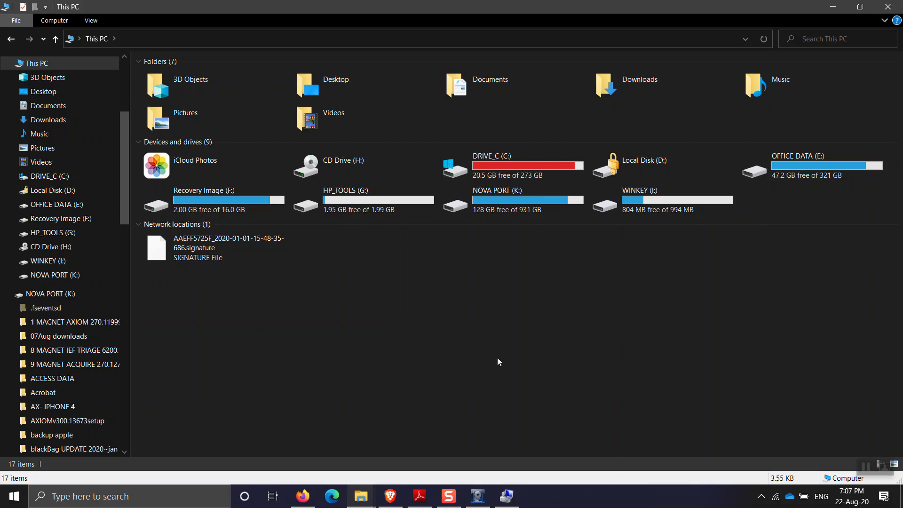
Step: Open the File Explorer options for showing hidden files and folders, and move the dialog to the middle of the screen
left_click(3, 501)
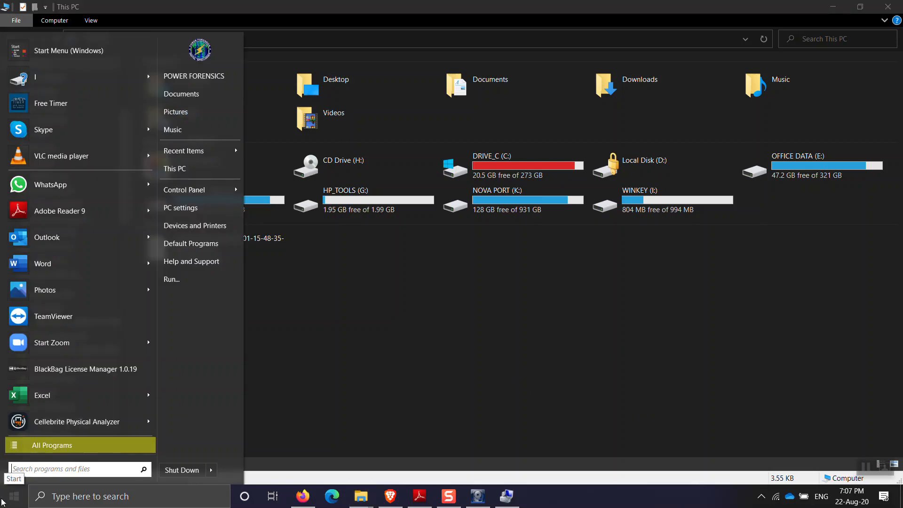
type("hidd")
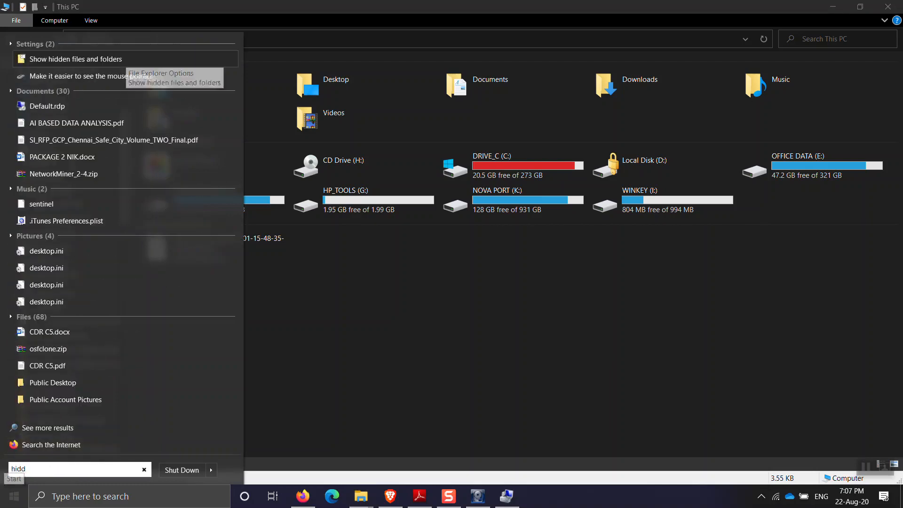
left_click(110, 59)
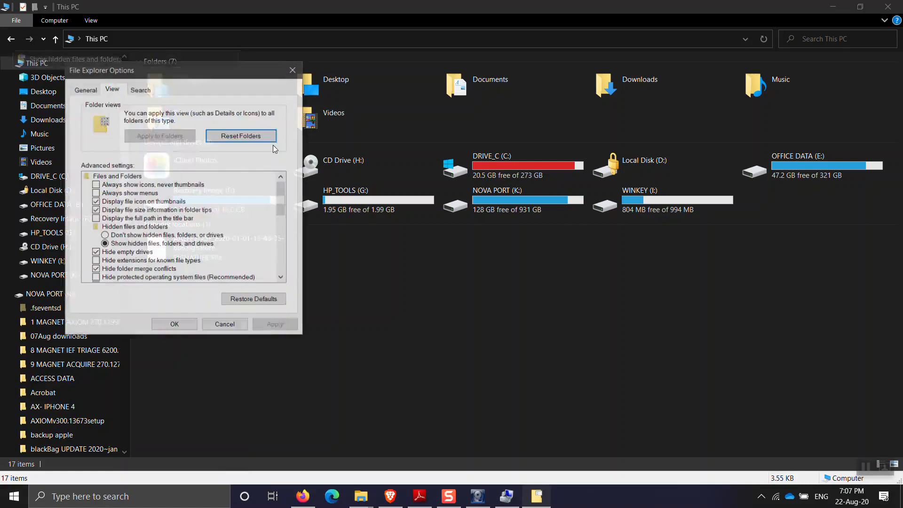
left_click_drag(146, 70, 407, 170)
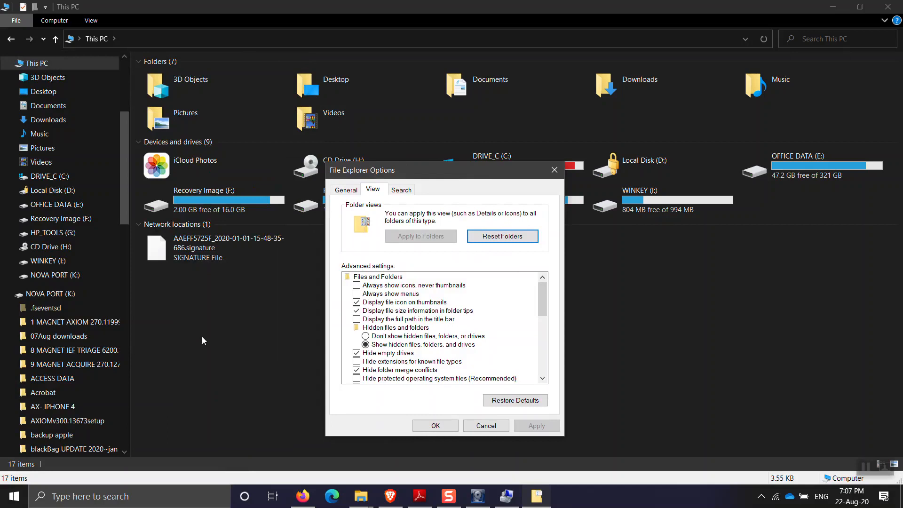
Step: Set hidden files, folders and drives to be shown, and apply and close the File Explorer options
left_click(381, 346)
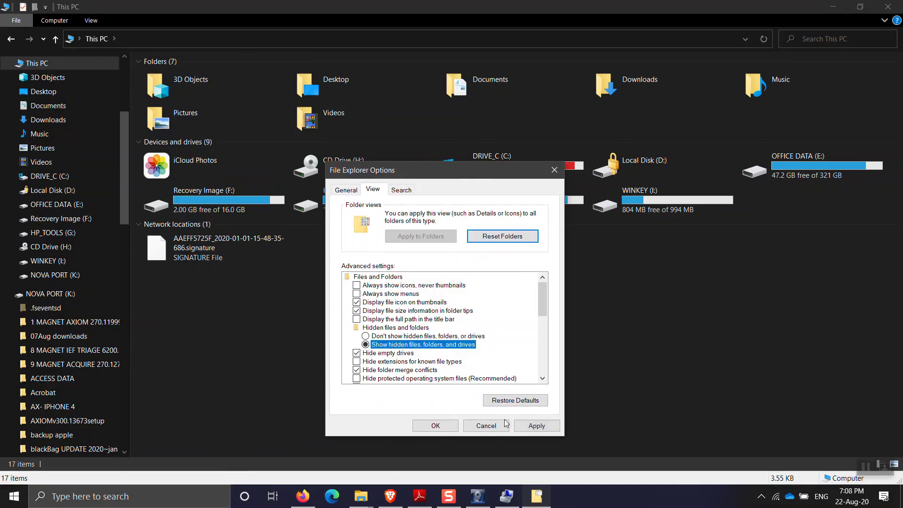
left_click(536, 426)
left_click(436, 425)
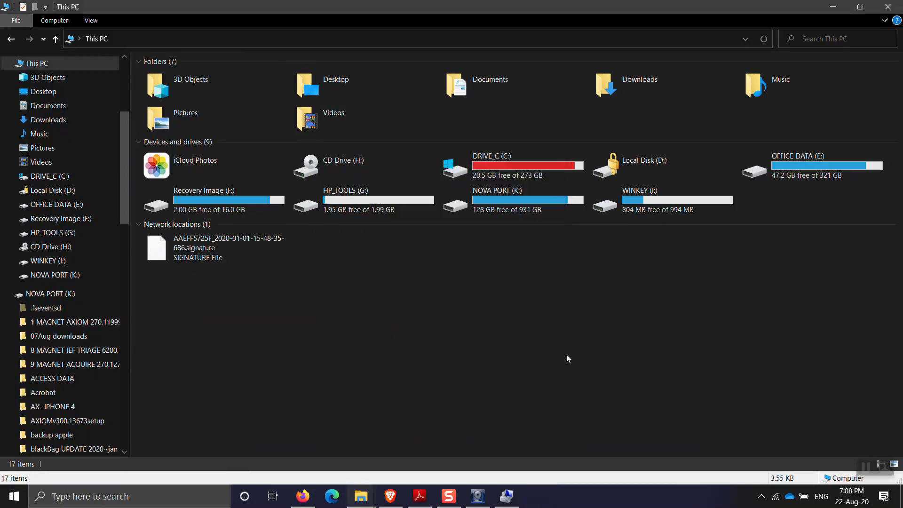
Step: Inspect the dimmed hidden folders on DRIVE_C (C:), select all of the drive's files and folders, and return to This PC
double_click(485, 154)
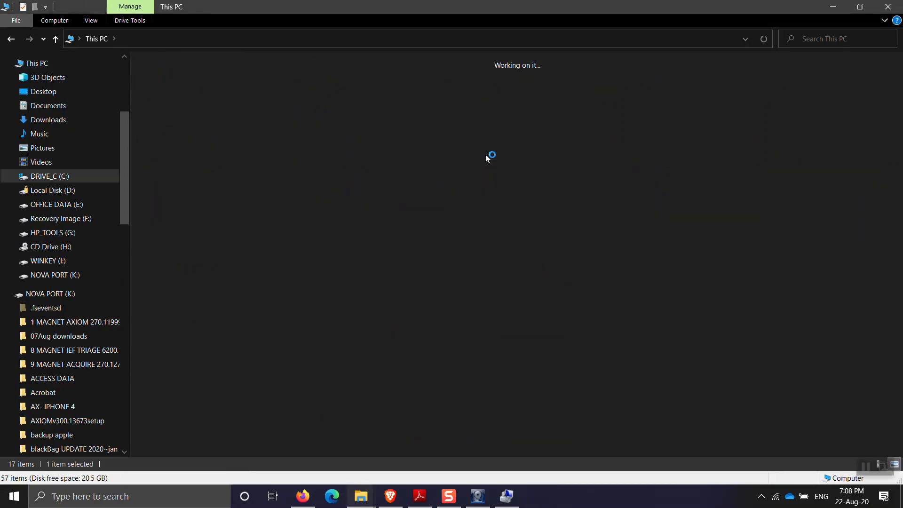
left_click(357, 90)
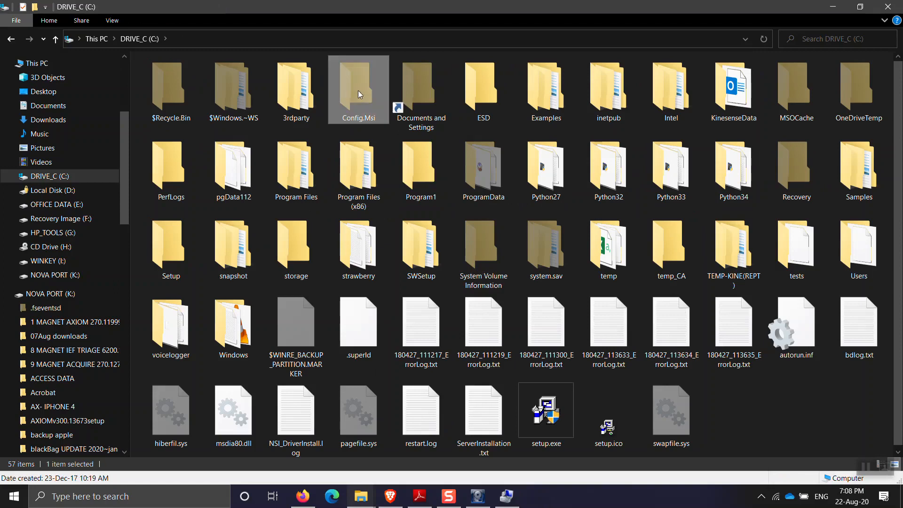
left_click(792, 100)
left_click(799, 183)
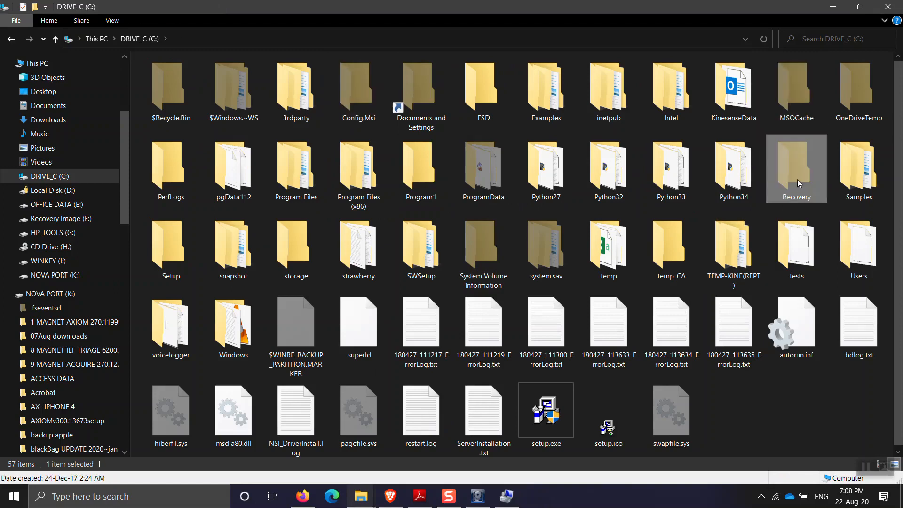
left_click(472, 186)
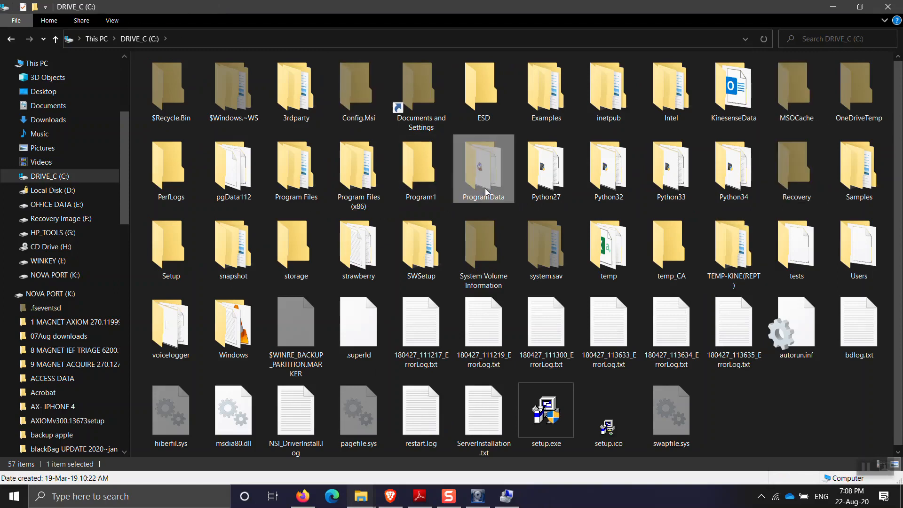
left_click(787, 405)
key("ctrl+a")
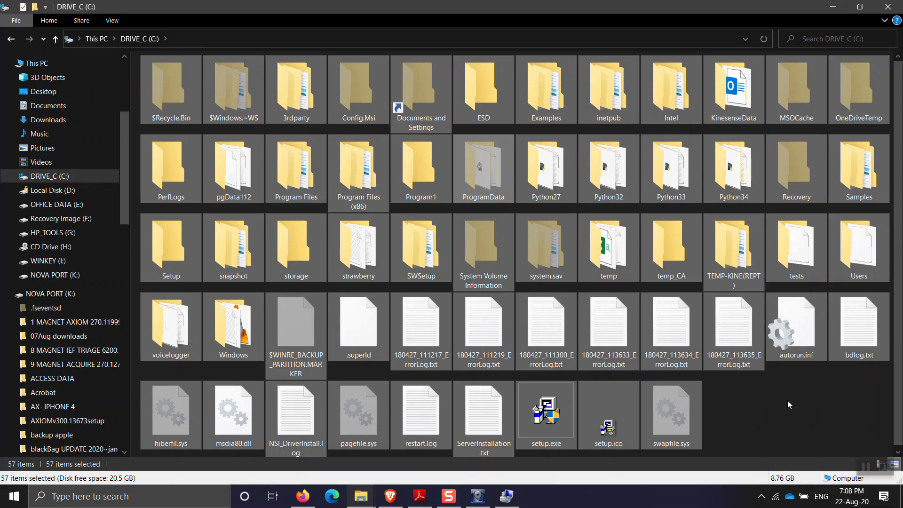
left_click(55, 39)
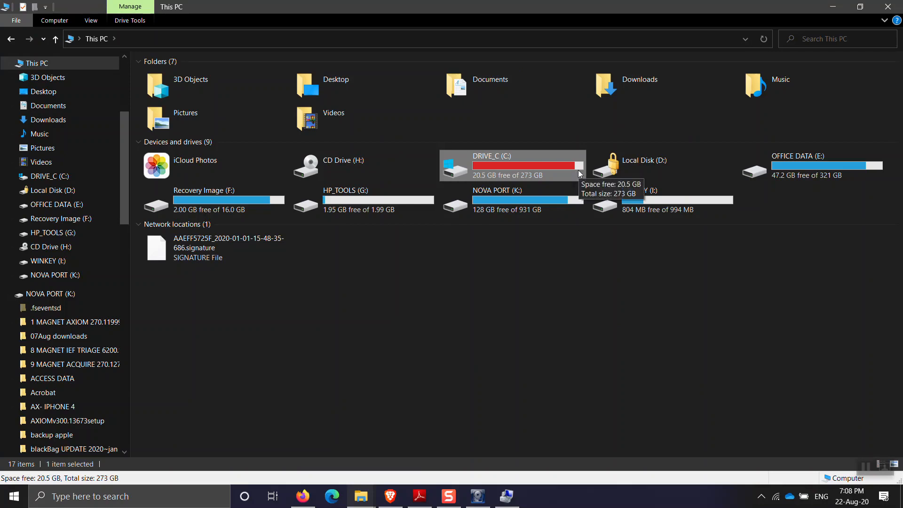
left_click(749, 343)
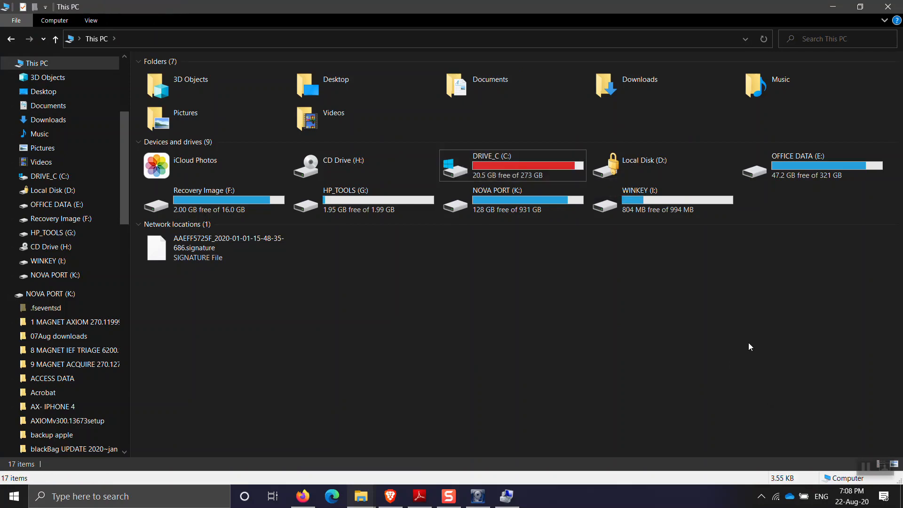
Step: Look through the folders on OFFICE DATA (E:) down to the PDF at the end, and go back to This PC
double_click(809, 170)
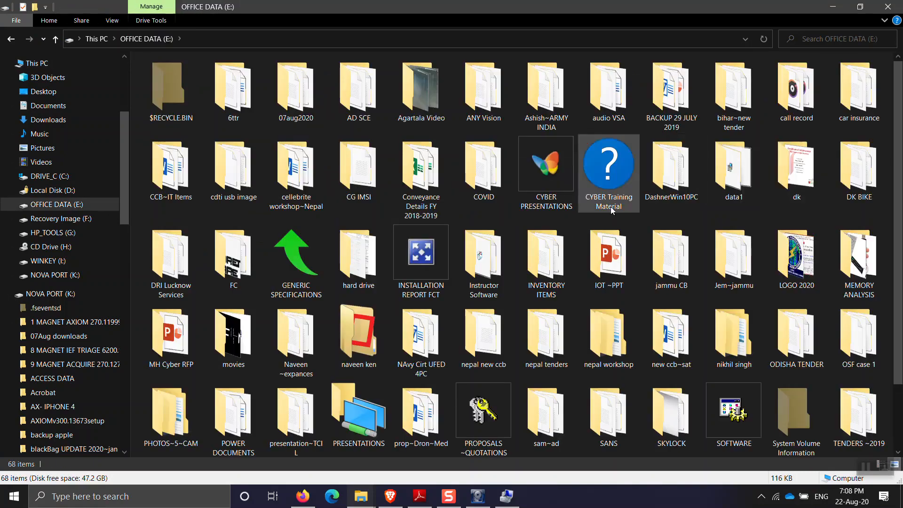
scroll(749, 383, "down", 1)
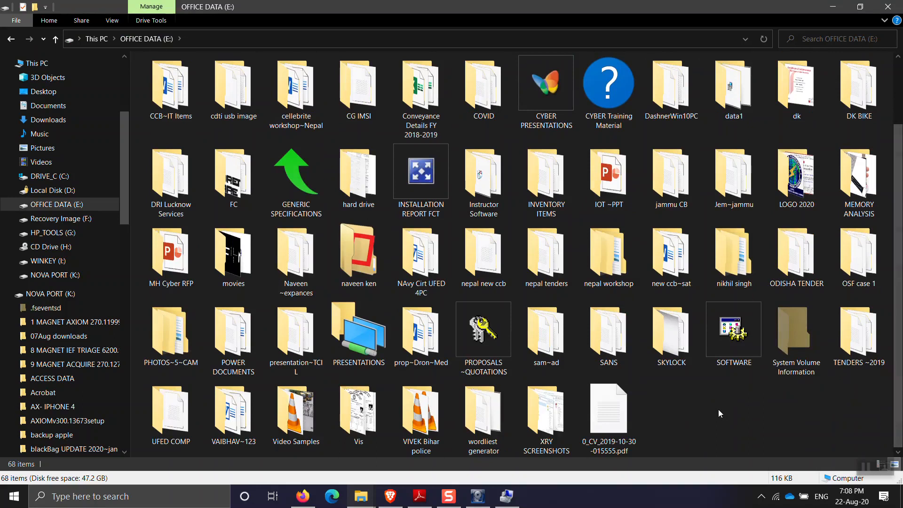
left_click(606, 428)
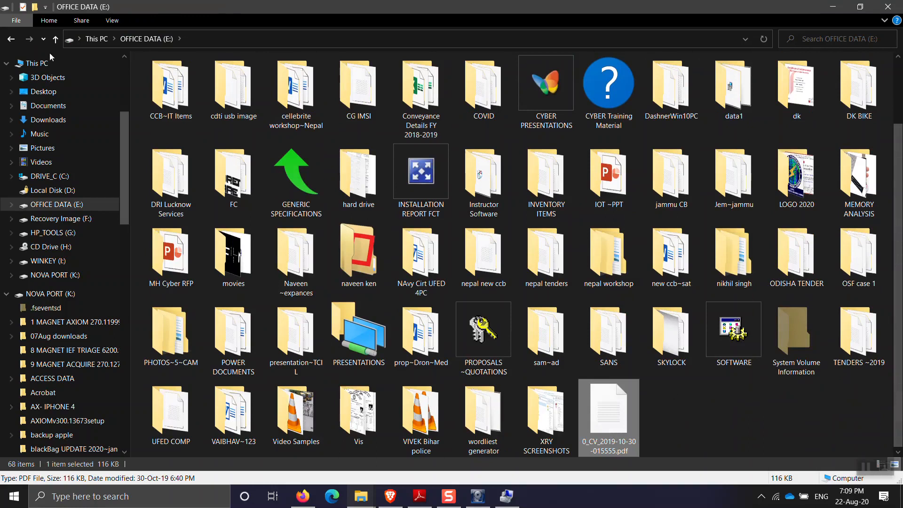
left_click(56, 40)
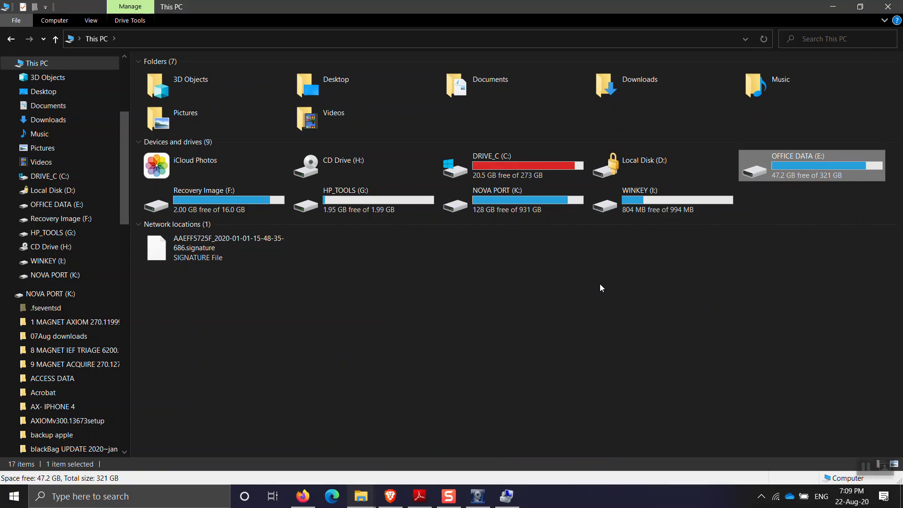
Step: Switch to Computer Management, inspect each Disk 0 partition from the 360 MB one to HP_TOOLS (G:), and return to This PC
left_click(512, 493)
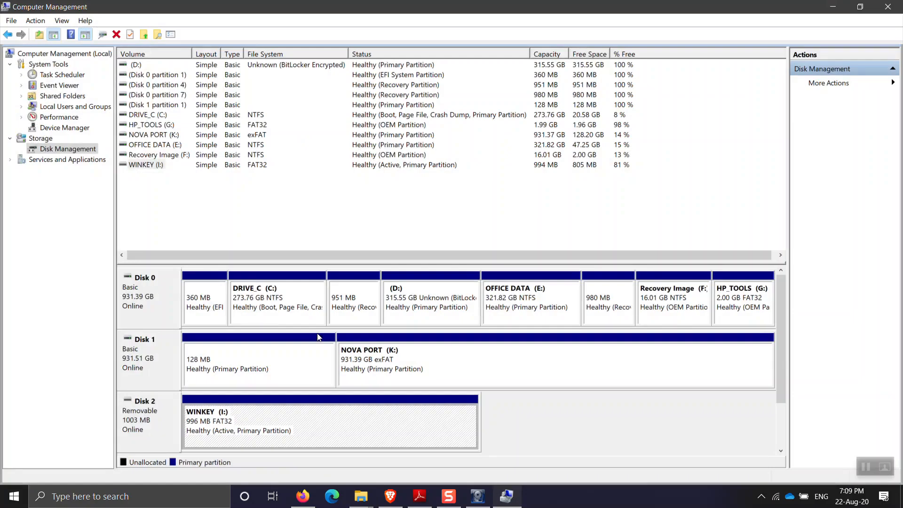
left_click(205, 301)
left_click(290, 299)
left_click(379, 301)
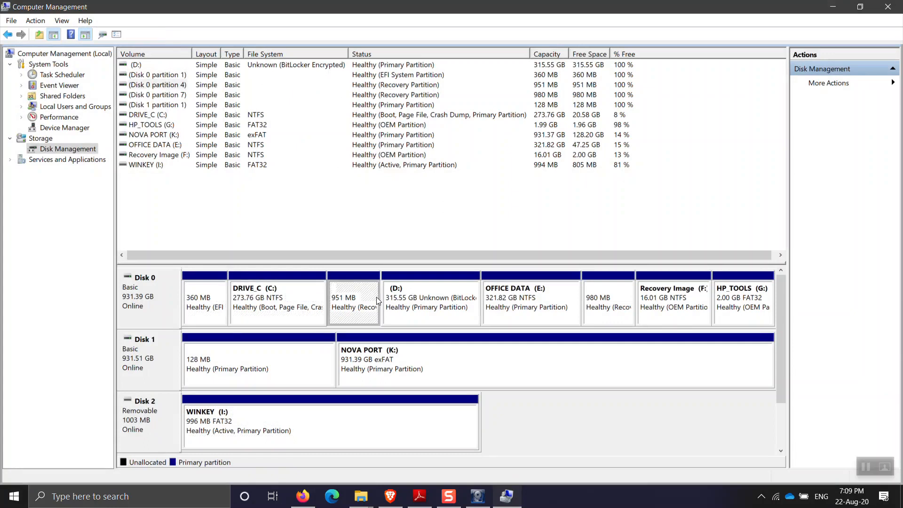
left_click(443, 302)
left_click(543, 300)
left_click(632, 309)
left_click(688, 308)
left_click(742, 306)
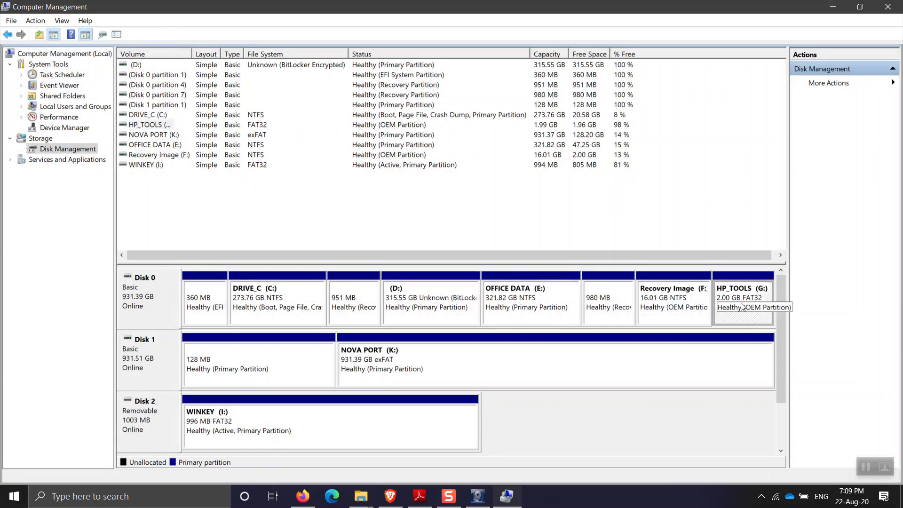
left_click(833, 7)
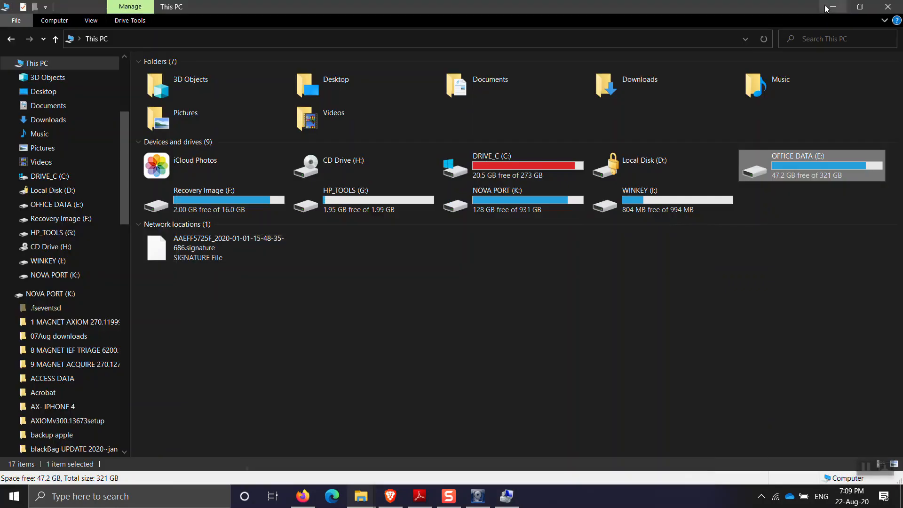
left_click(556, 330)
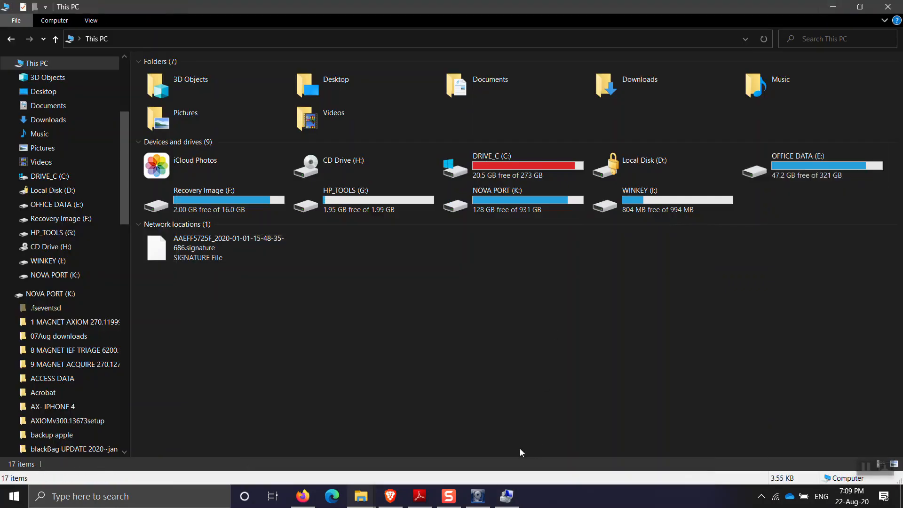
Step: Switch to FTK Imager, proceed with Physical Drive as the source evidence type, and review the available physical drives
left_click(483, 502)
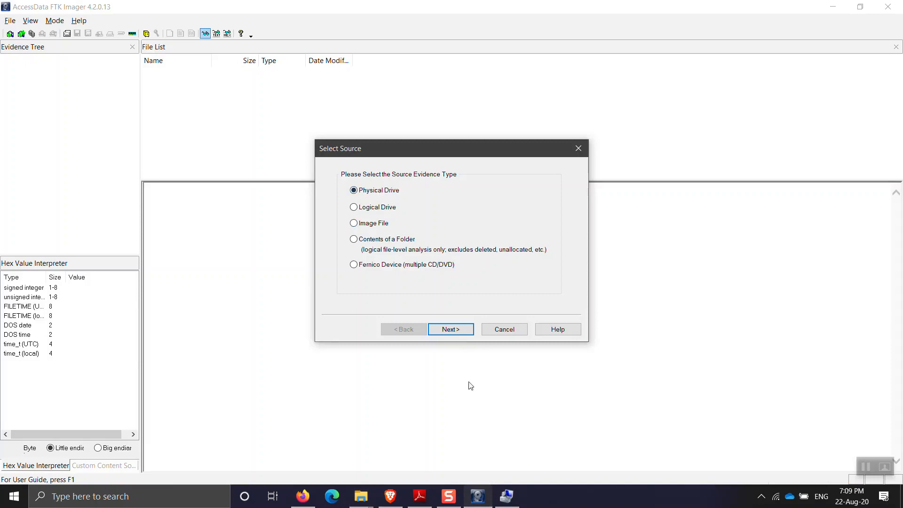
left_click(447, 332)
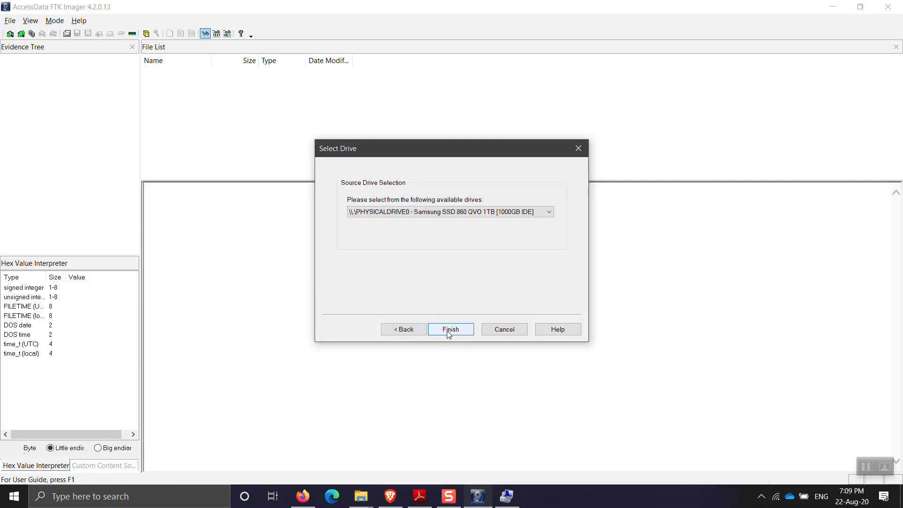
left_click(550, 212)
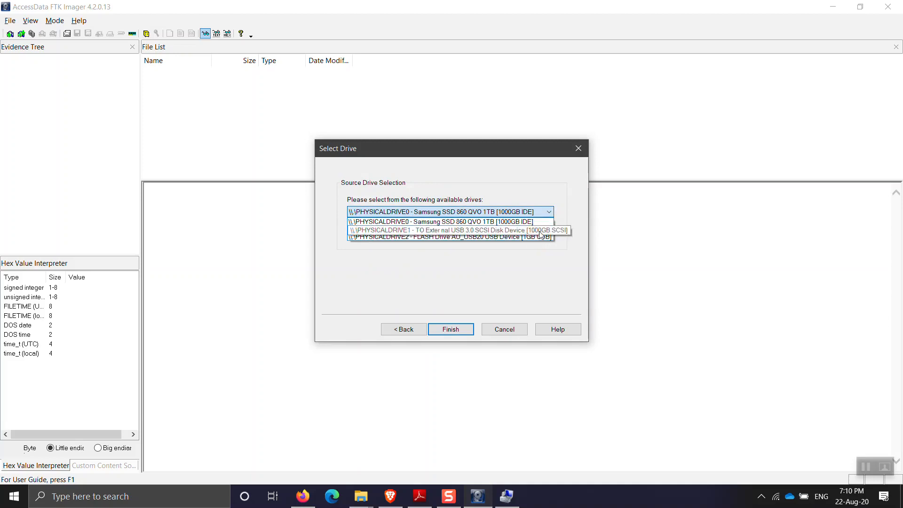
left_click(511, 271)
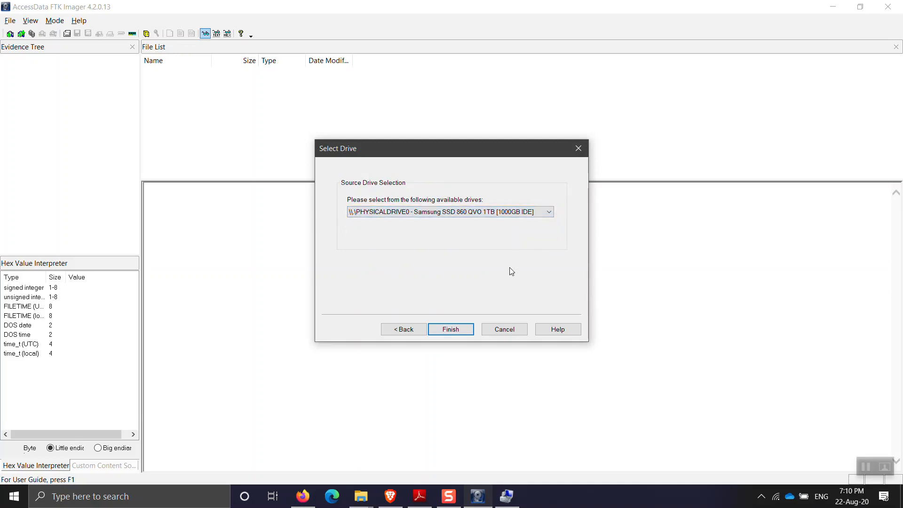
Step: Change the source evidence type to Logical Drive, review the available logical drives, and choose C:\ - DRIVE_C [NTFS]
left_click(409, 329)
left_click(375, 208)
left_click(462, 329)
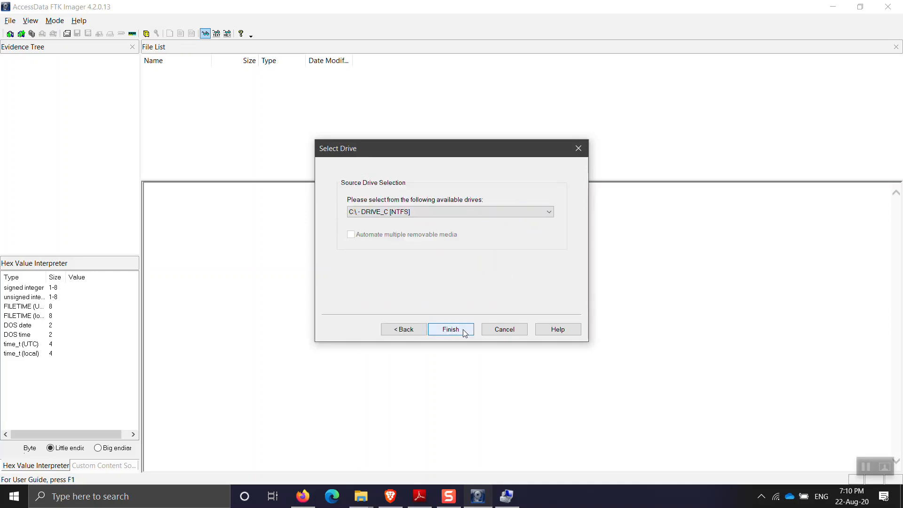
left_click(461, 212)
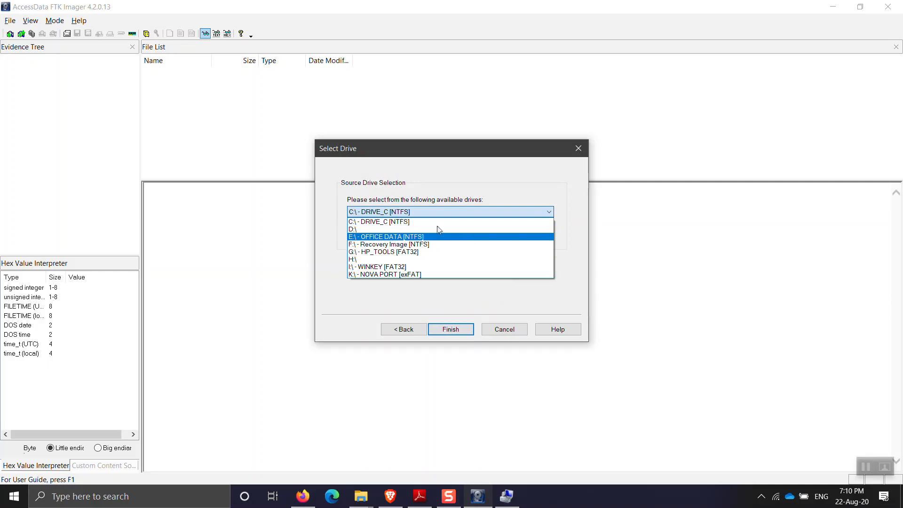
left_click(394, 222)
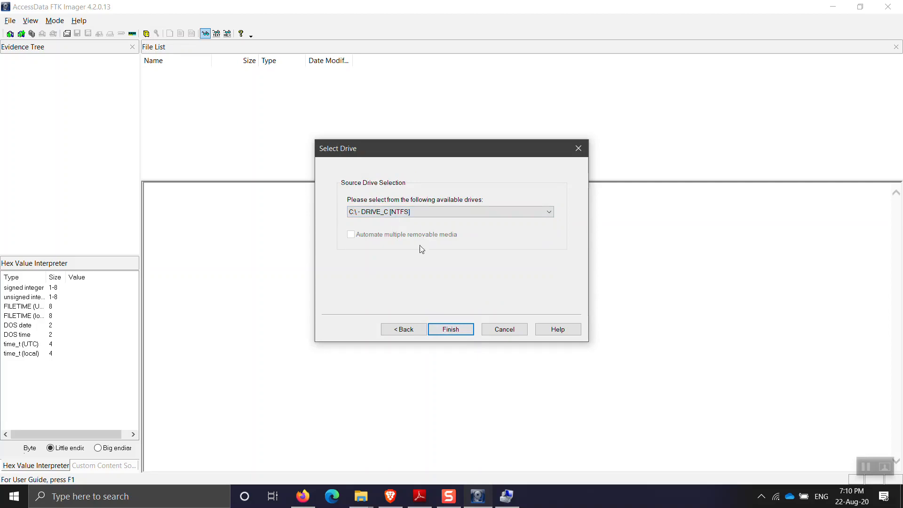
Step: Return to the source selection, set the evidence type to Physical Drive, and proceed to the drive choice
left_click(410, 329)
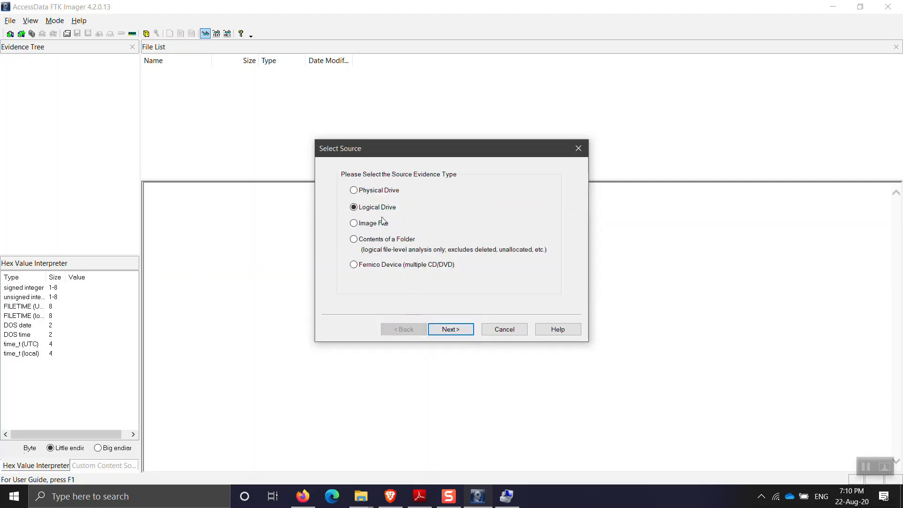
left_click(380, 190)
left_click(450, 331)
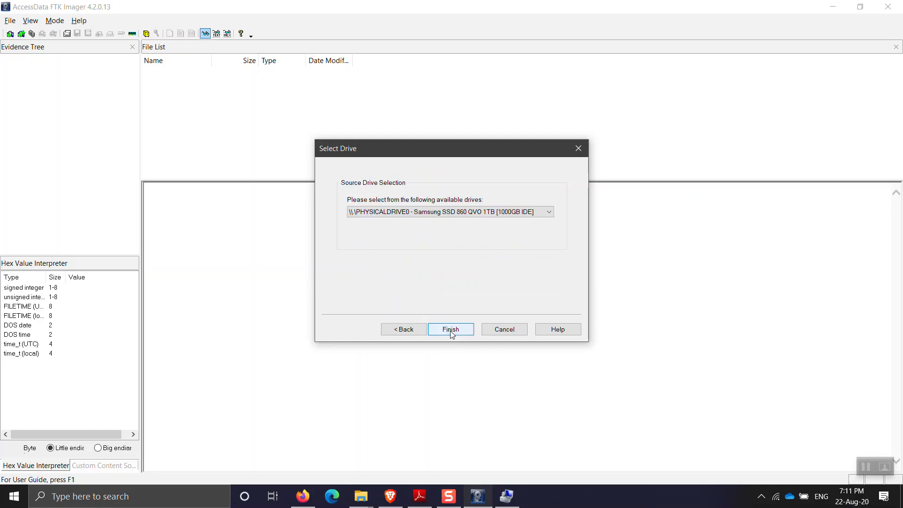
Step: Check Disk 2 in Computer Management and confirm \\.\PHYSICALDRIVE2 - FLASH Drive AU_USB20 USB Device [1GB USB] as the source drive
left_click(548, 214)
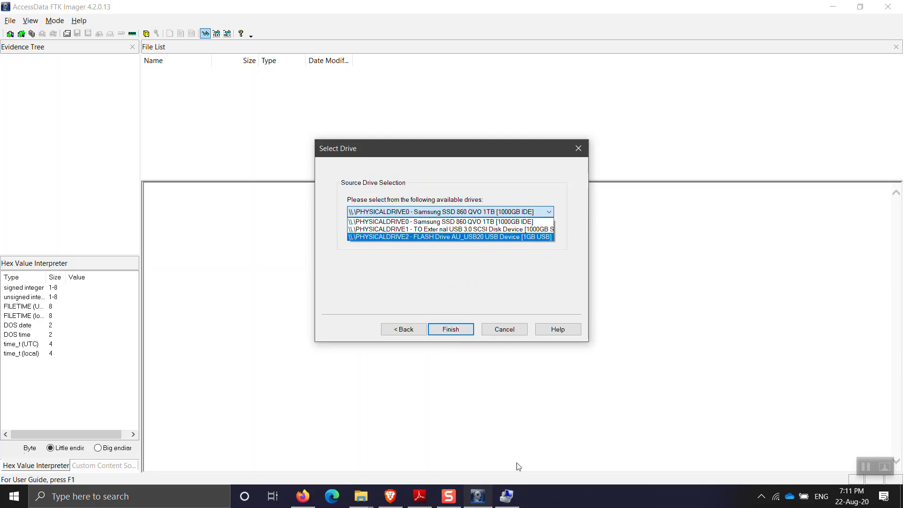
left_click(507, 497)
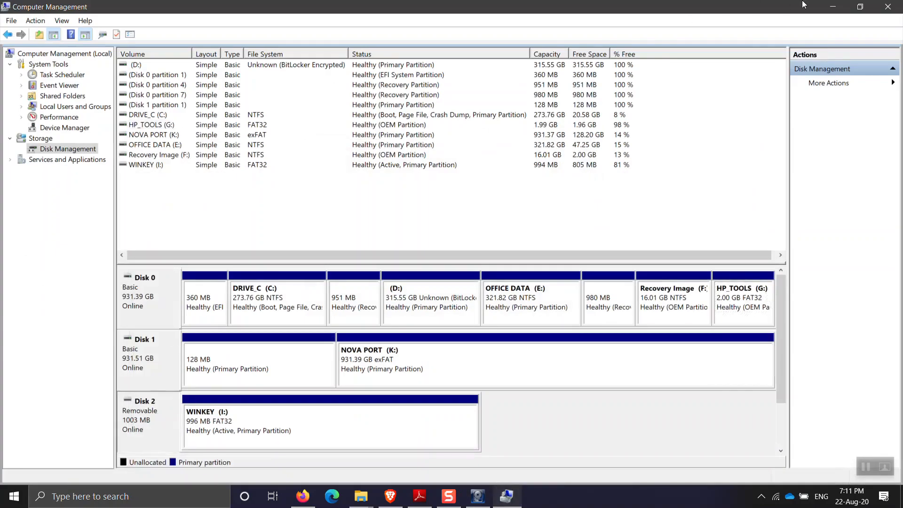
left_click(832, 7)
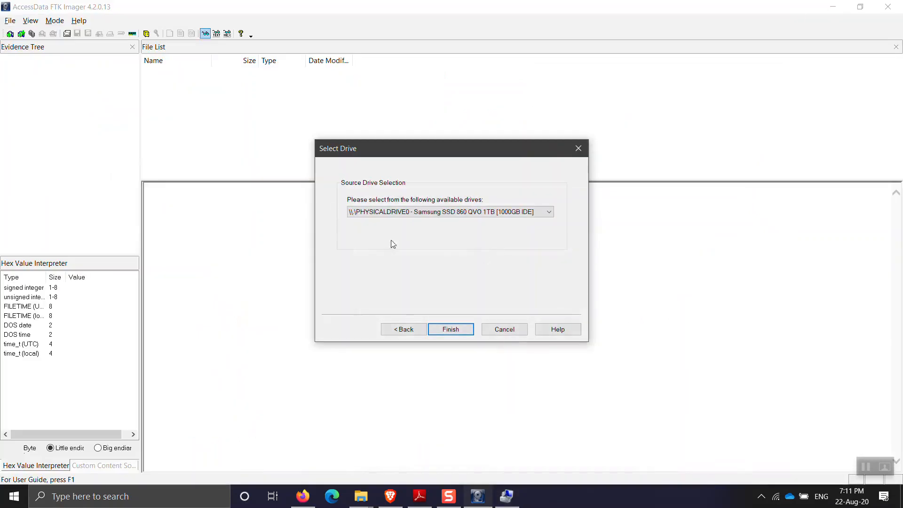
left_click(549, 213)
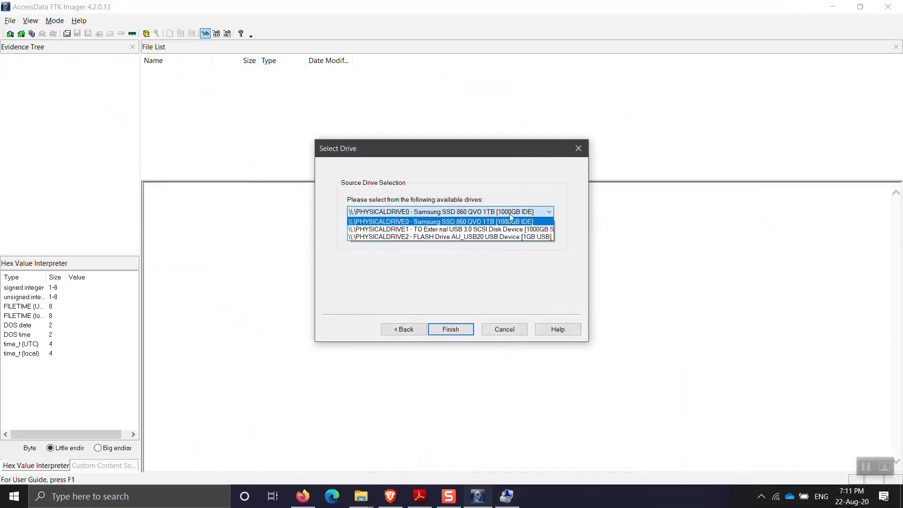
left_click(379, 236)
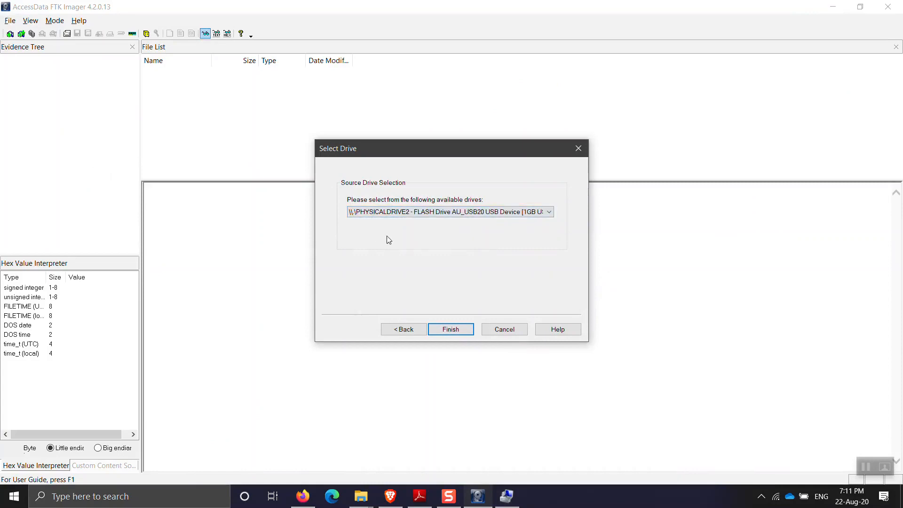
left_click(451, 330)
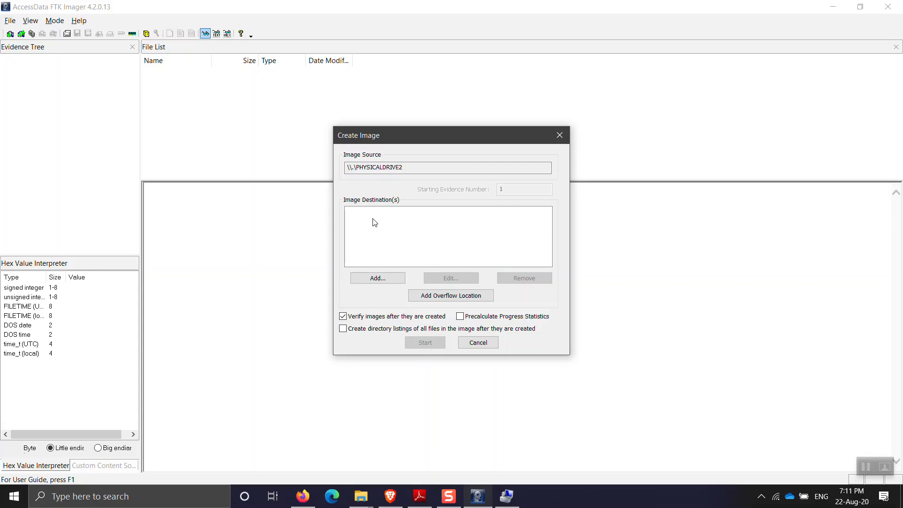
Step: Start adding an image destination, choose Raw (dd) as its image type, and continue to the evidence item information
left_click(377, 279)
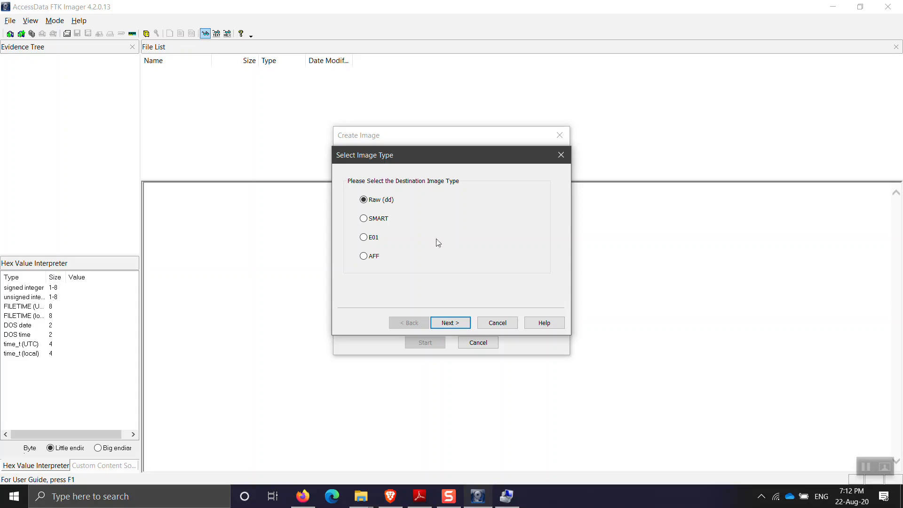
left_click(383, 222)
left_click(376, 242)
left_click(377, 202)
left_click(452, 323)
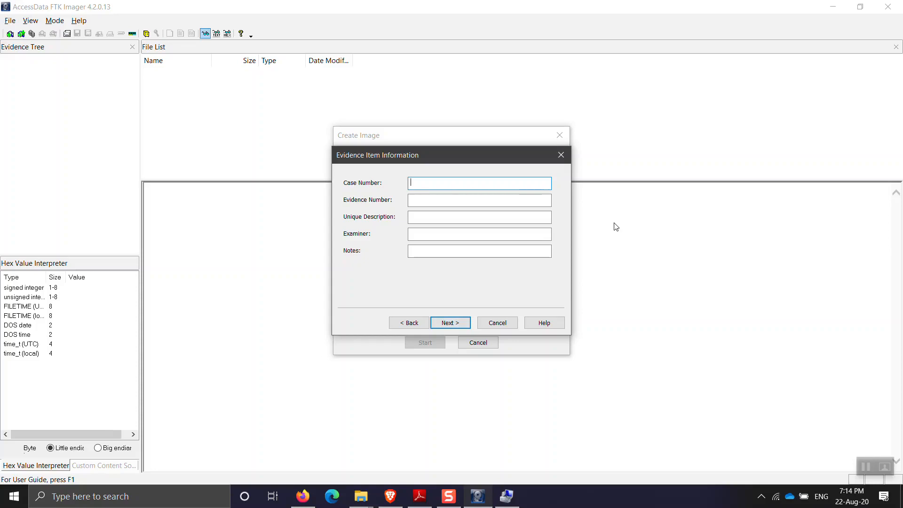
Step: Enter case number 009, evidence number 123/009 and the unique description "USB DRIVE 1GB" in the evidence item information
type("009")
key("Tab")
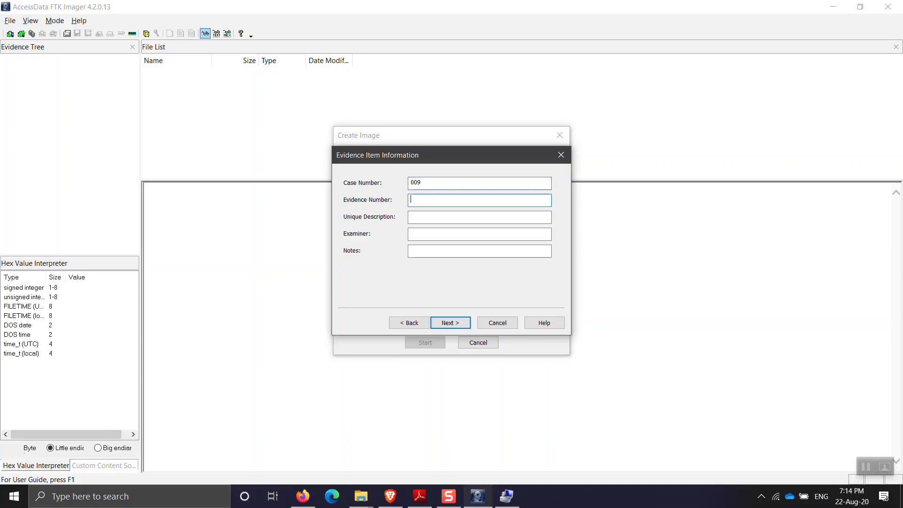
type("123/009")
key("Tab")
type("US")
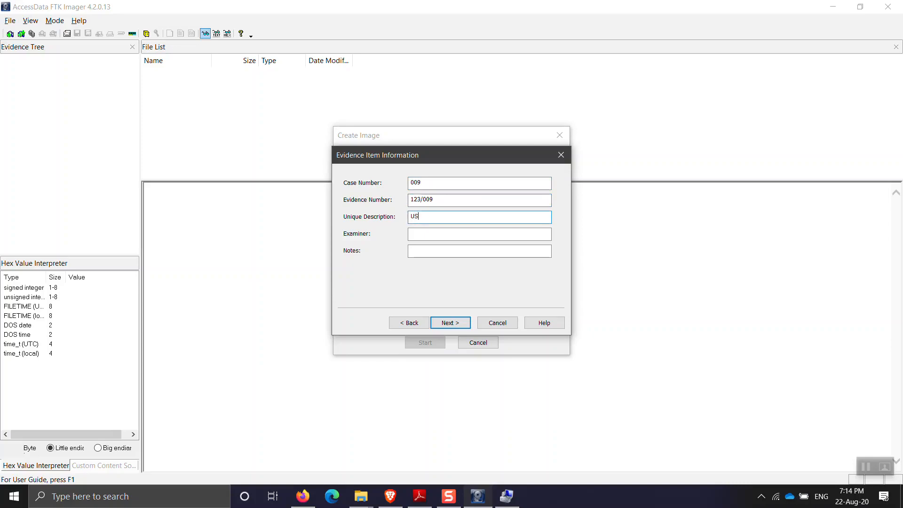
type("B DRIVE")
type(" 1")
type("GB")
Step: Fill in the examiner's full name, add the note "USB Drive recovered from Suspect 1", and continue to the image destination
type("NAveen")
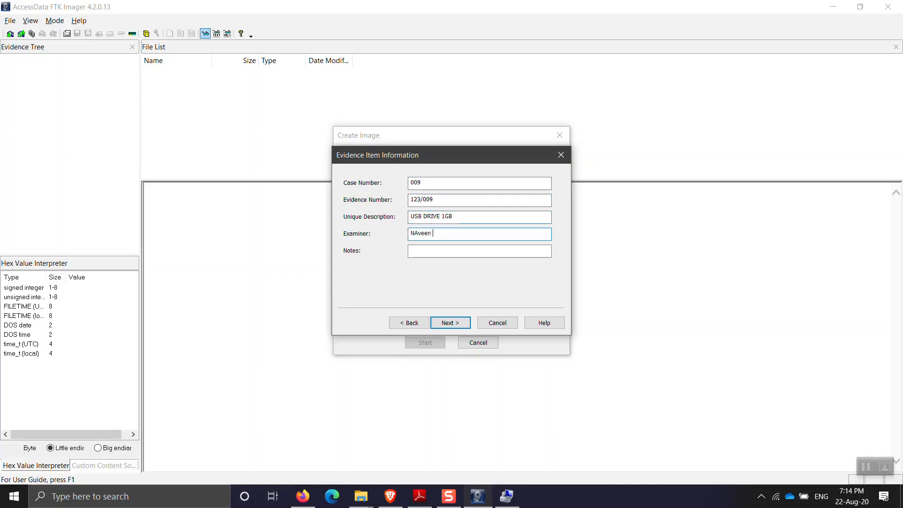
key("BackSpace")
key("BackSpace")
key("BackSpace")
key("BackSpace")
key("BackSpace")
type("aveen Kumar Singh")
key("Tab")
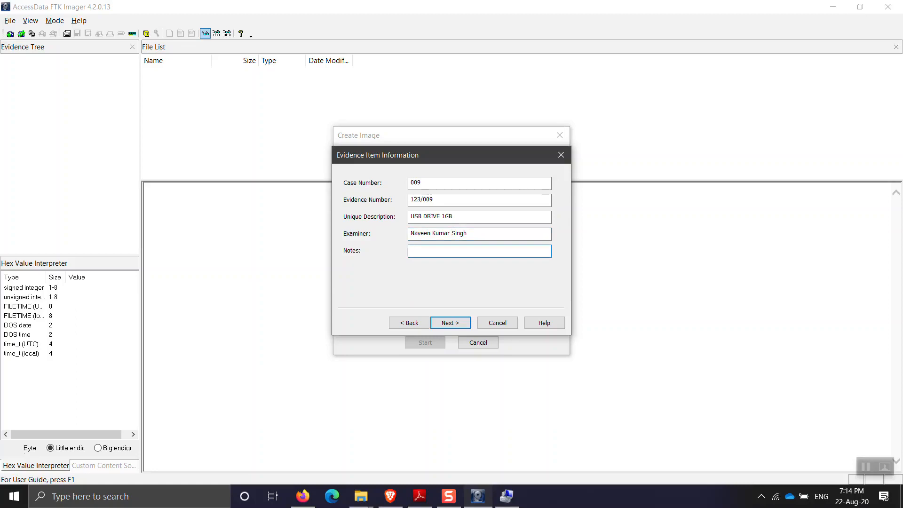
type("USB Drive recovered from ")
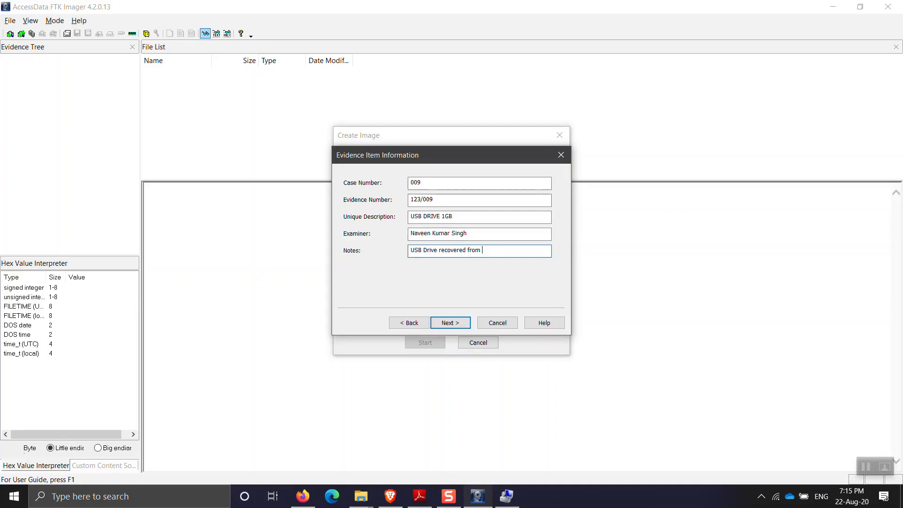
type("Suspect 1")
left_click(449, 323)
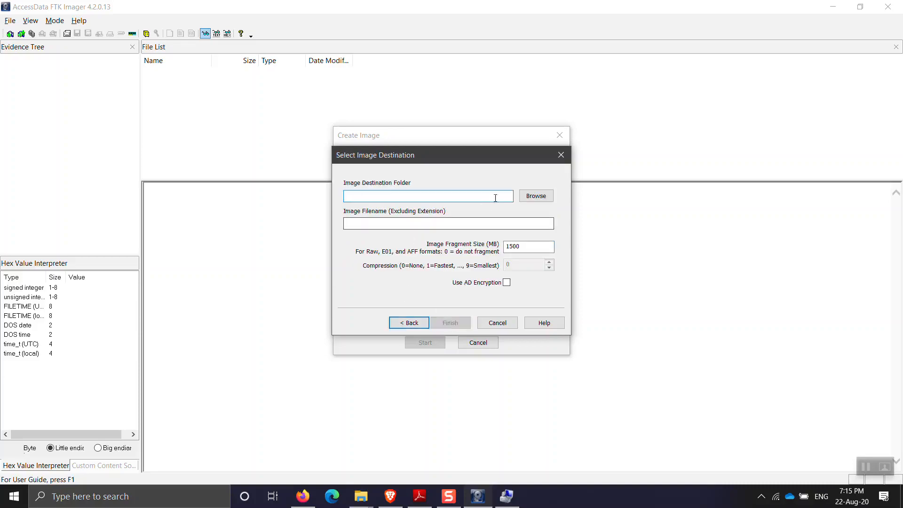
Step: Create a Desktop folder named USB IMAGE AUG2020 as the image destination and set the image filename to USB2020
left_click(520, 196)
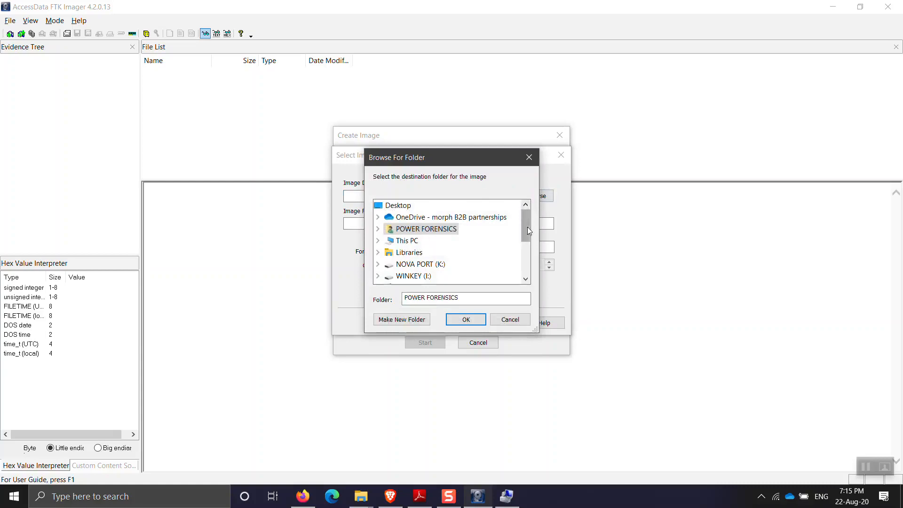
left_click(404, 207)
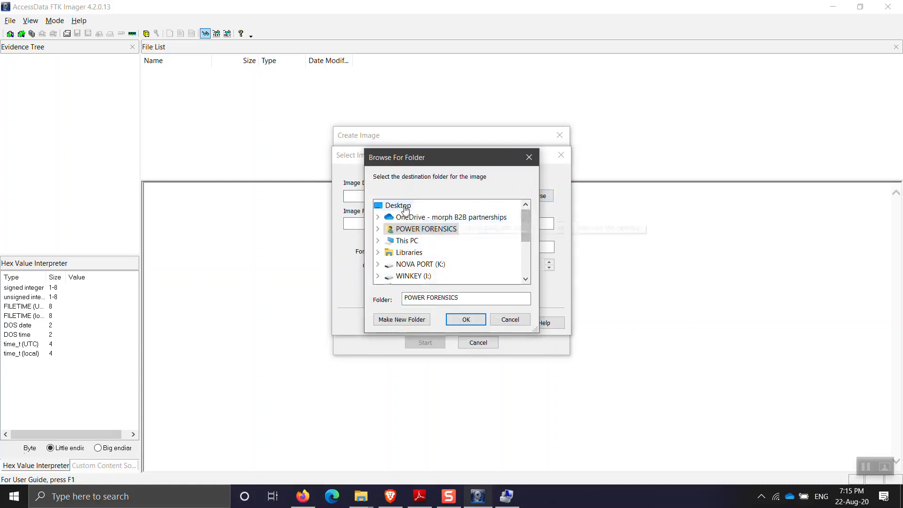
left_click(405, 321)
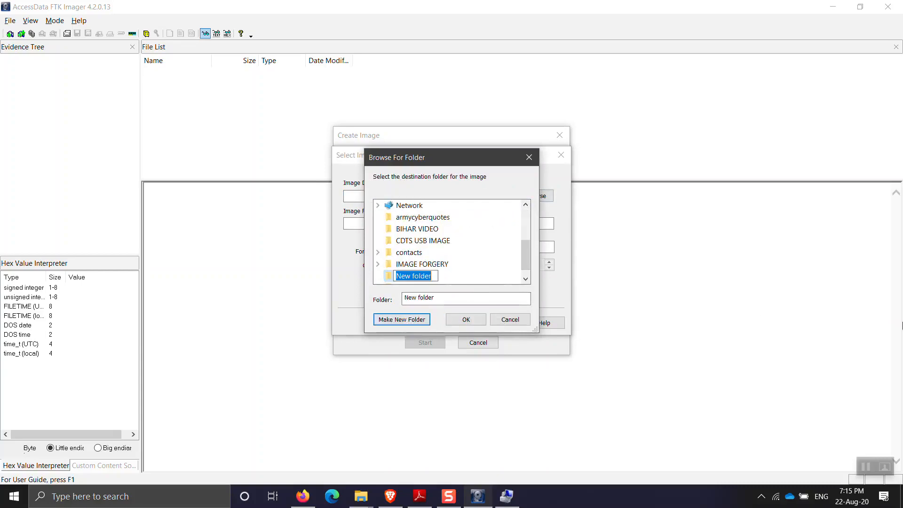
type("USB IMA")
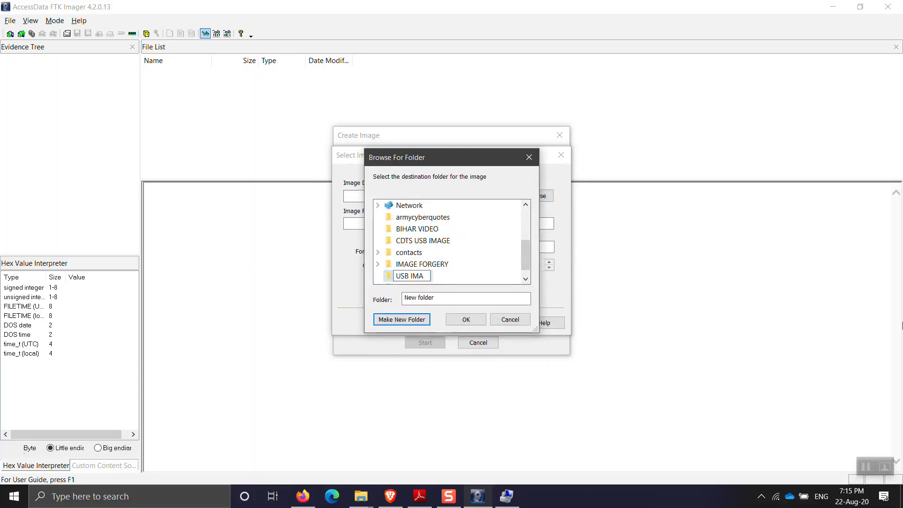
type("GE AUG2020")
key("Return")
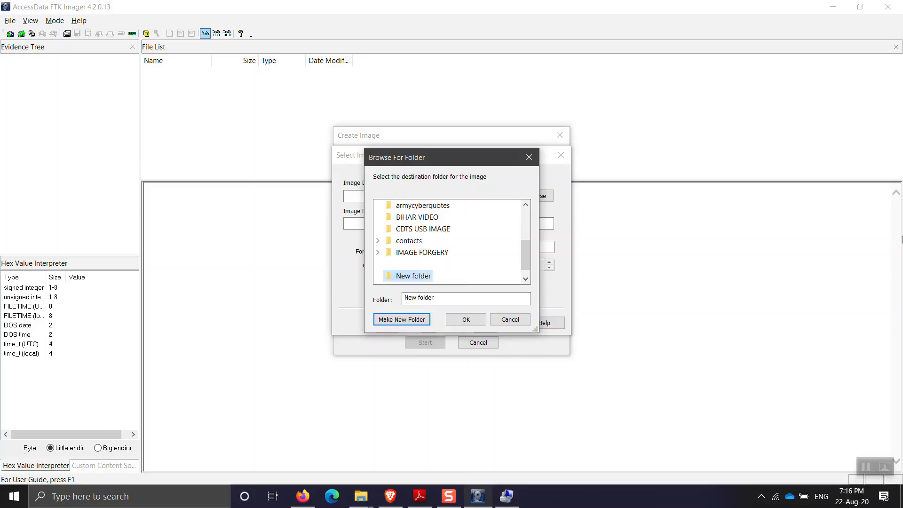
left_click(469, 320)
left_click(363, 223)
type("USB2020")
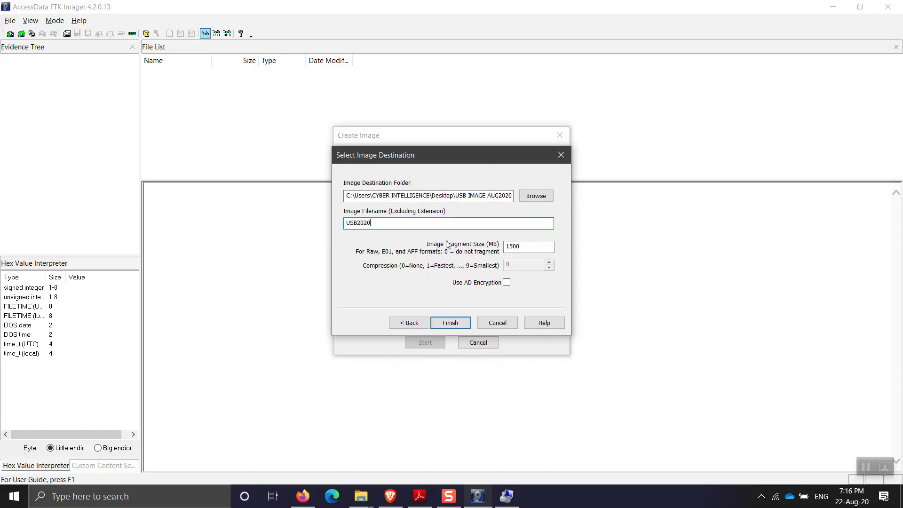
Step: Set the image fragment size to 300 MB, finish the destination setup, and start creating the image
left_click(509, 246)
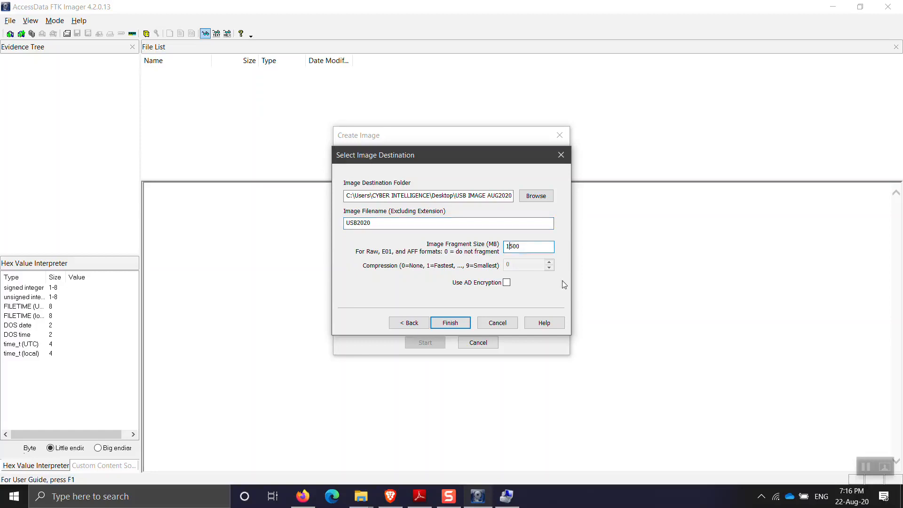
key("BackSpace")
left_click_drag(518, 246, 506, 246)
type("300")
left_click(452, 322)
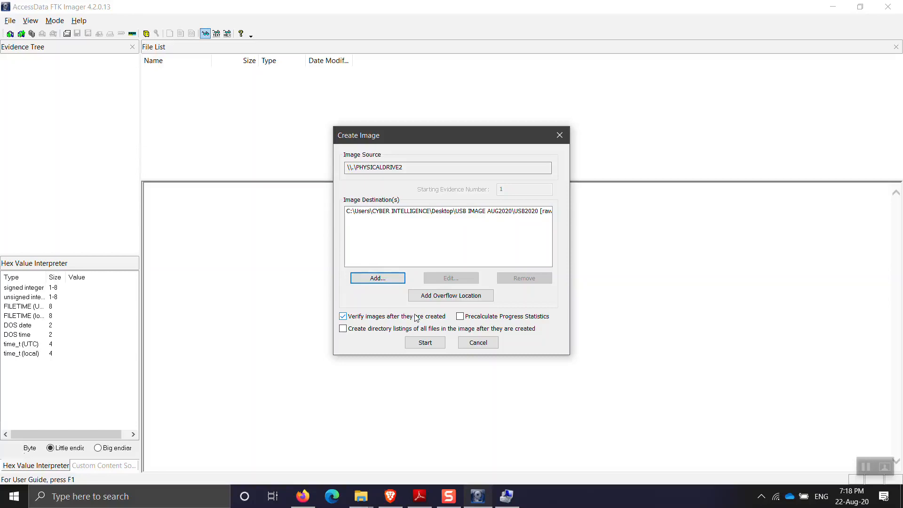
left_click(424, 343)
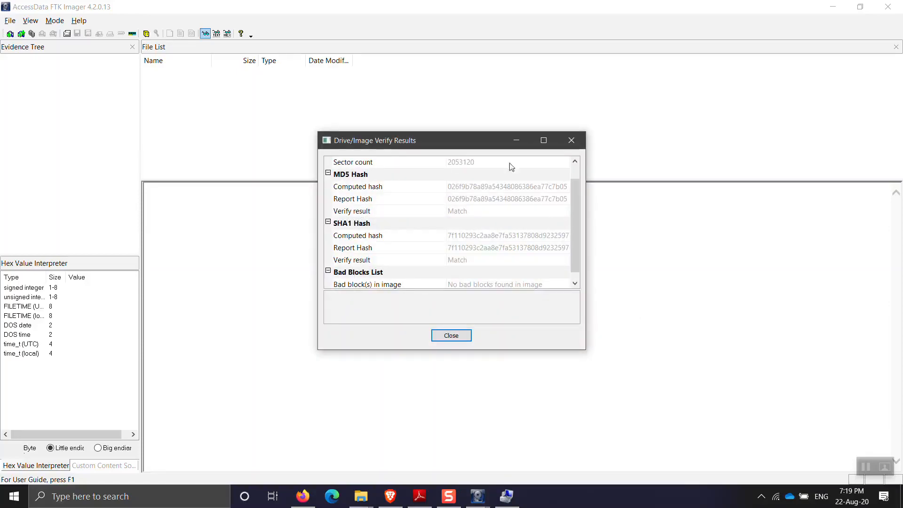
Step: Examine the image name and compare the computed and report MD5 hashes and their verify result in the verification results
left_click_drag(456, 137, 452, 105)
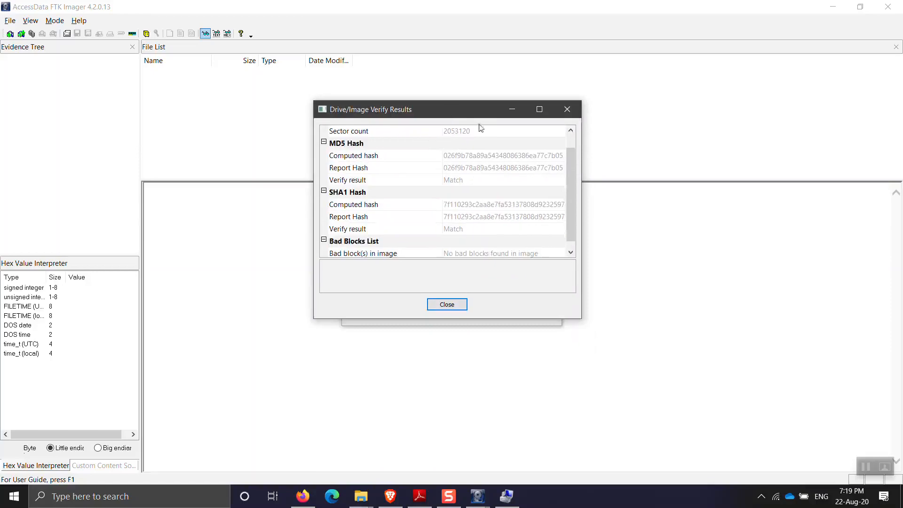
left_click_drag(569, 188, 569, 170)
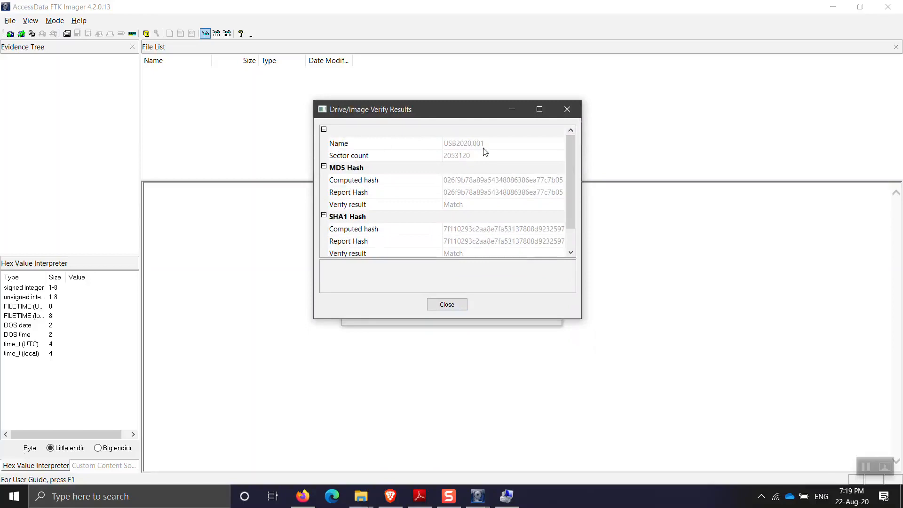
left_click(331, 171)
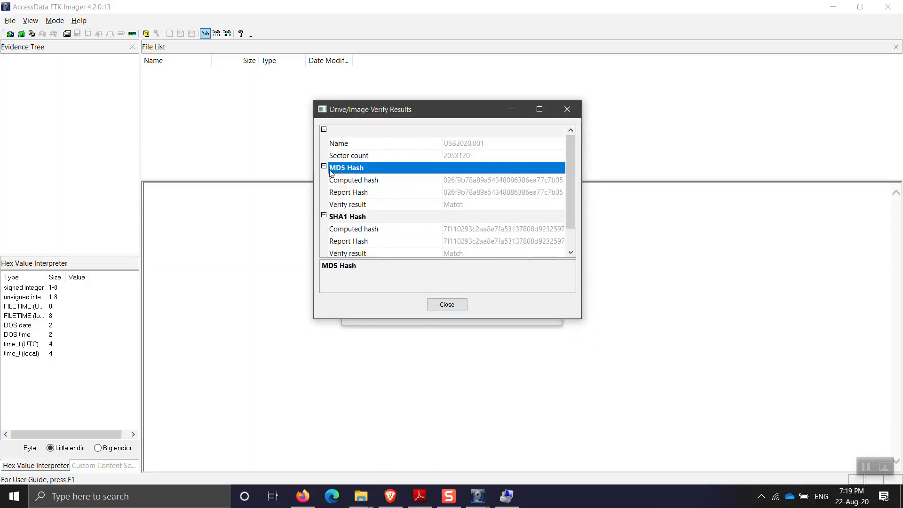
left_click(513, 181)
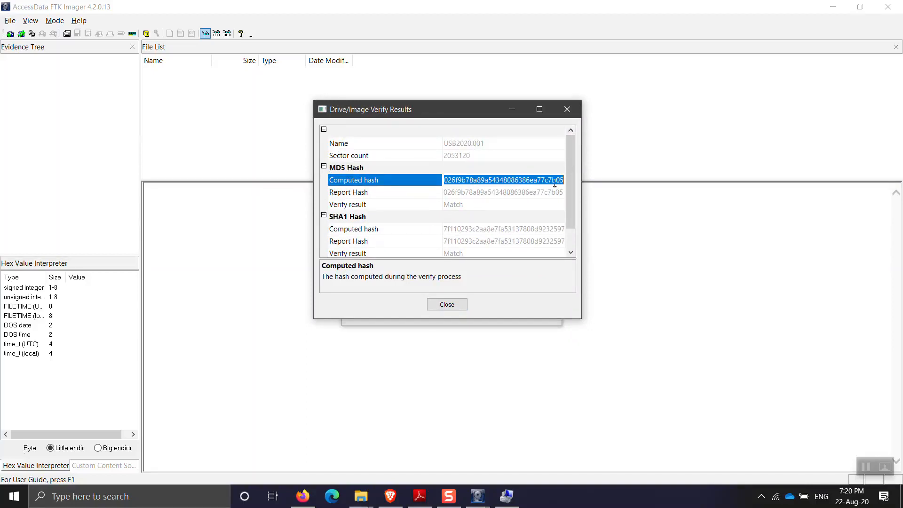
left_click(519, 192)
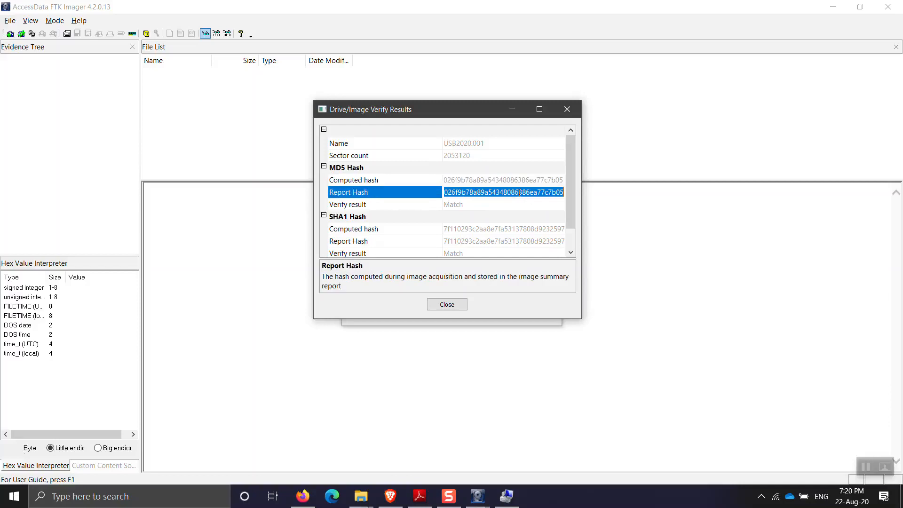
left_click(540, 180)
left_click(541, 191)
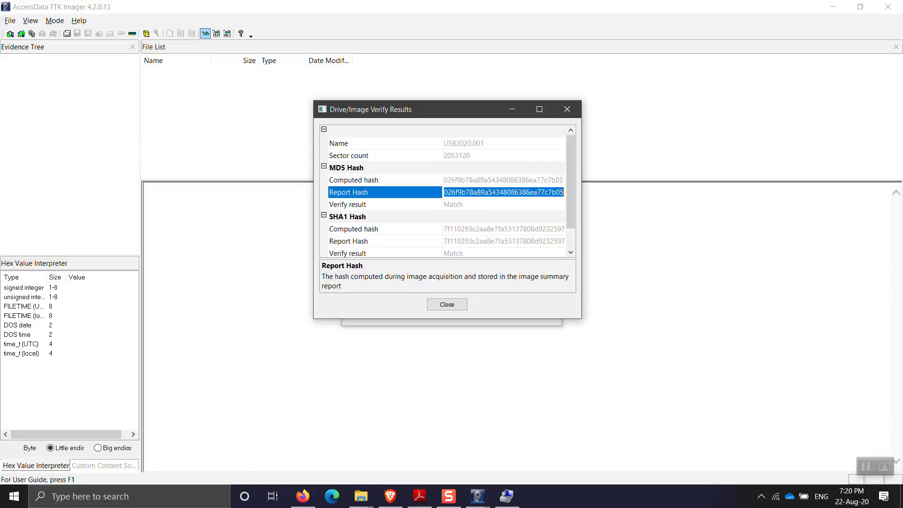
left_click(452, 205)
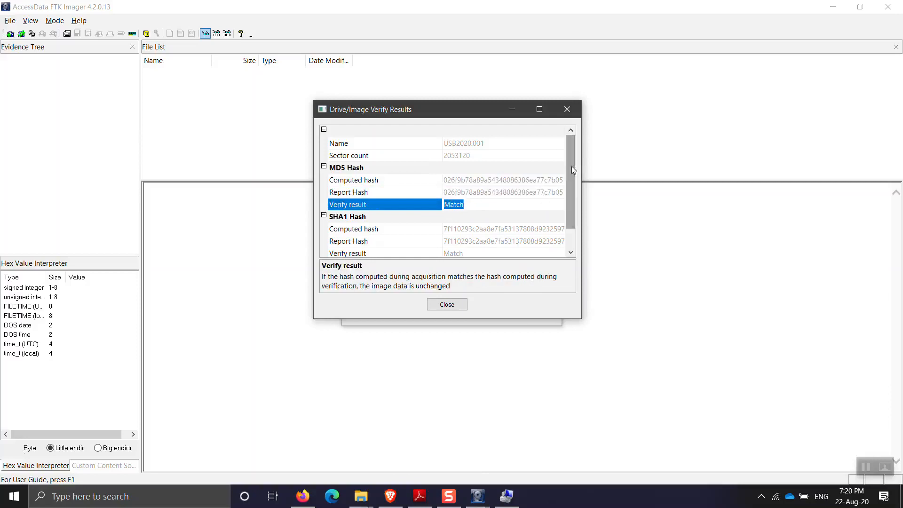
Step: Check the SHA1 hashes, their verify result and the bad blocks entry, and close the verification results
scroll(571, 166, "down", 1)
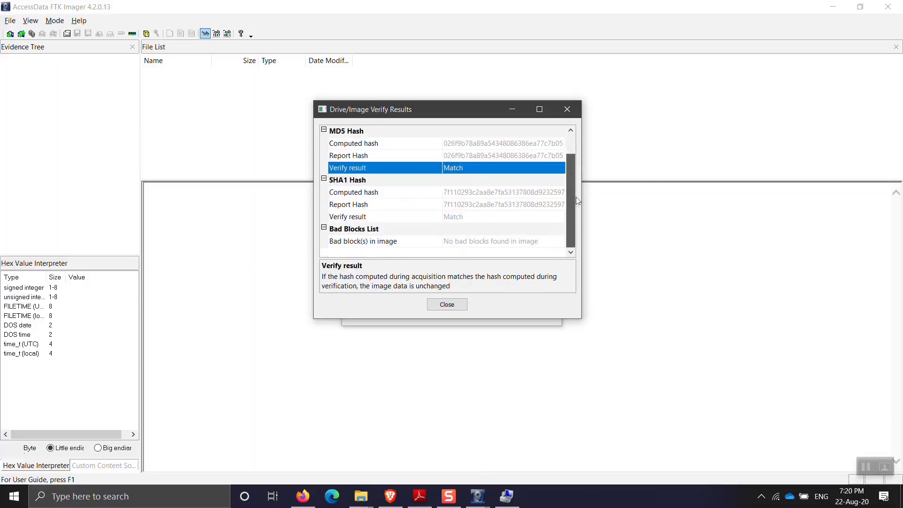
left_click(483, 193)
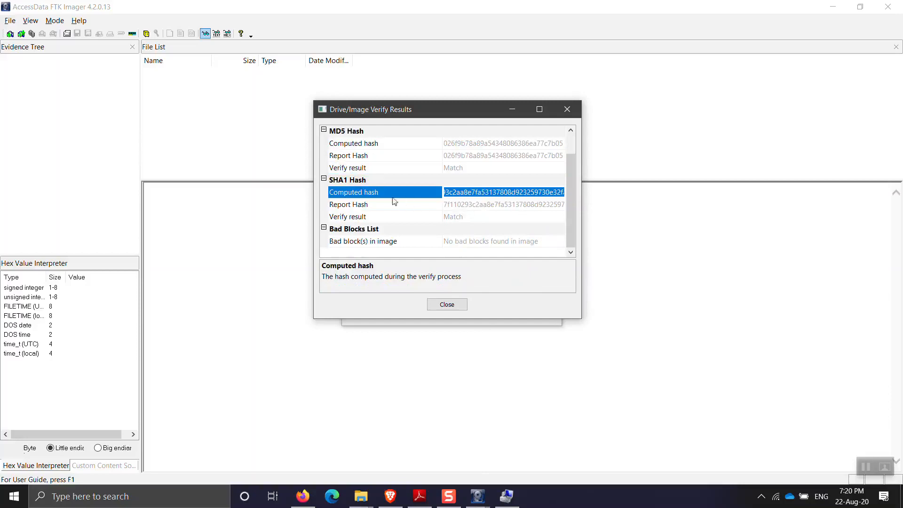
left_click(358, 207)
left_click(357, 217)
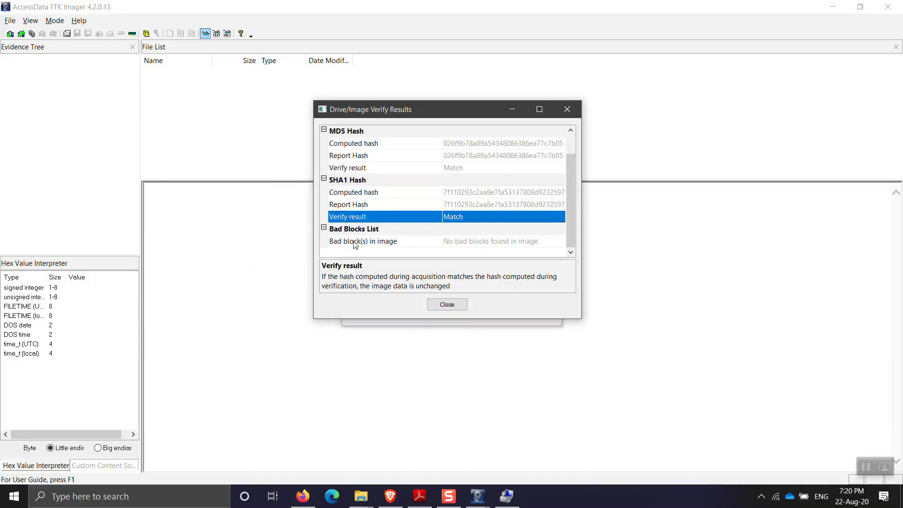
left_click(465, 242)
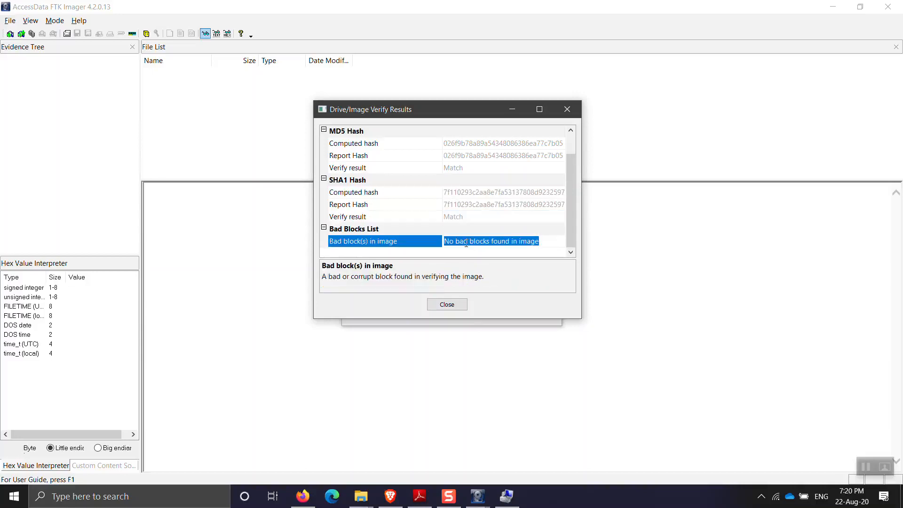
left_click_drag(574, 213, 574, 212)
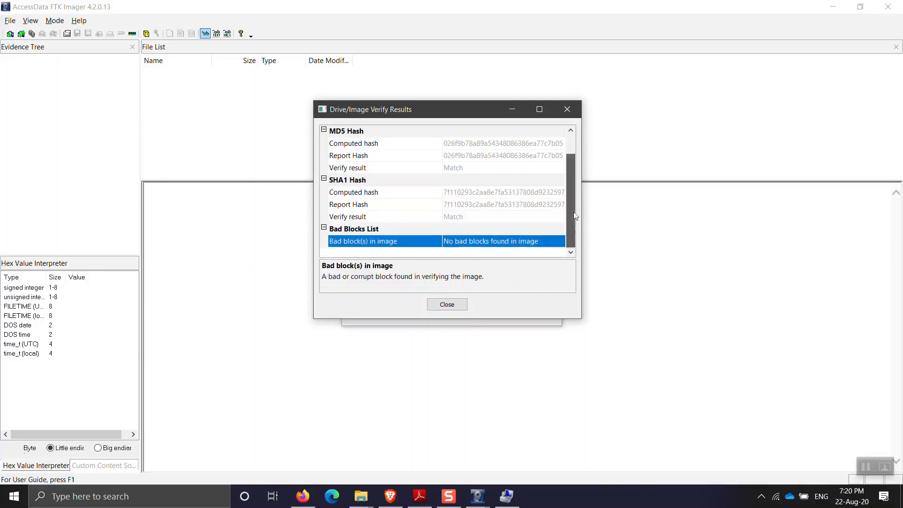
left_click(457, 305)
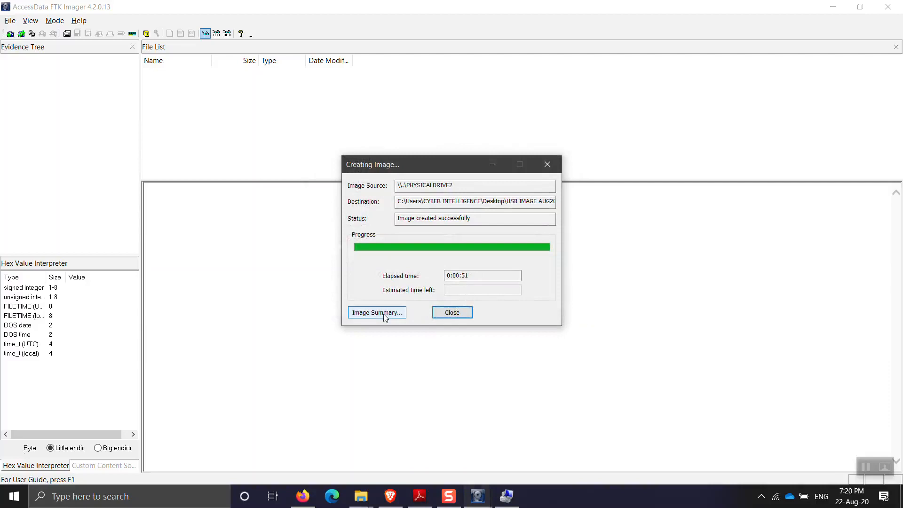
Step: Open the image summary and examine the creating software line and the case information block
left_click(384, 313)
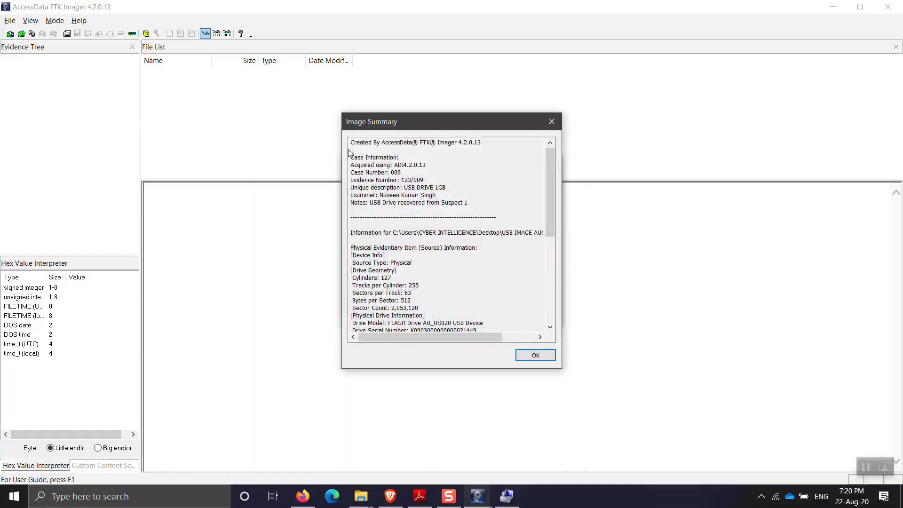
left_click_drag(352, 145, 429, 147)
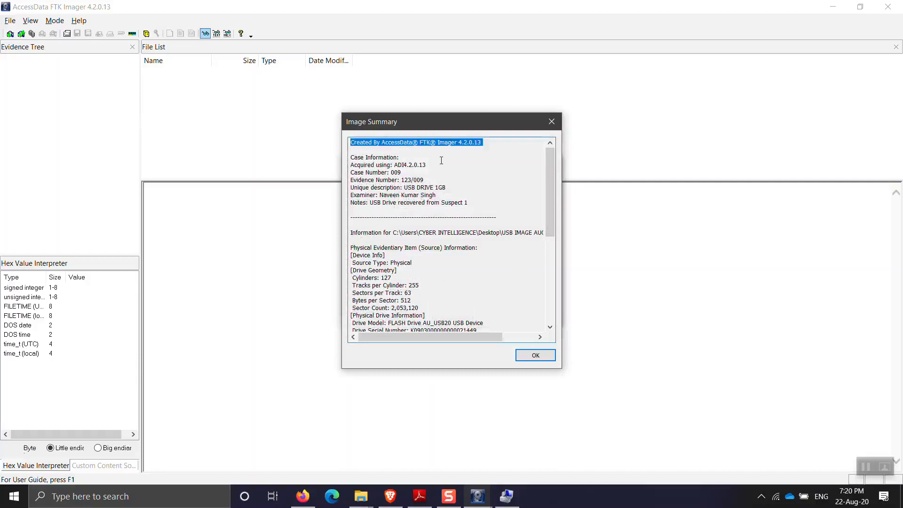
left_click(492, 166)
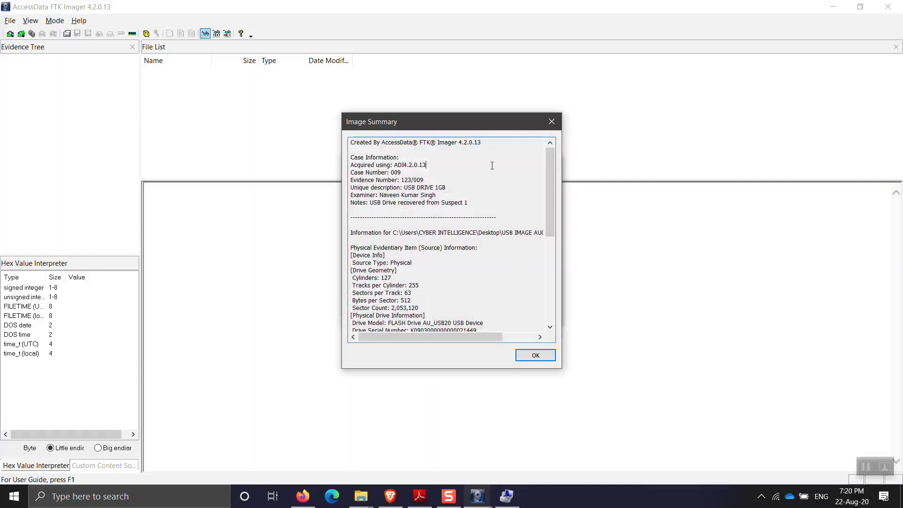
left_click_drag(350, 158, 468, 203)
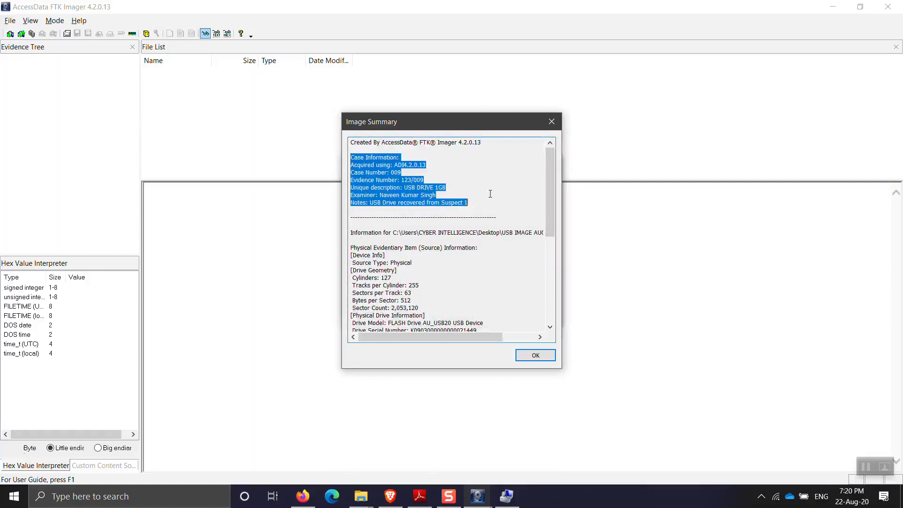
left_click(430, 256)
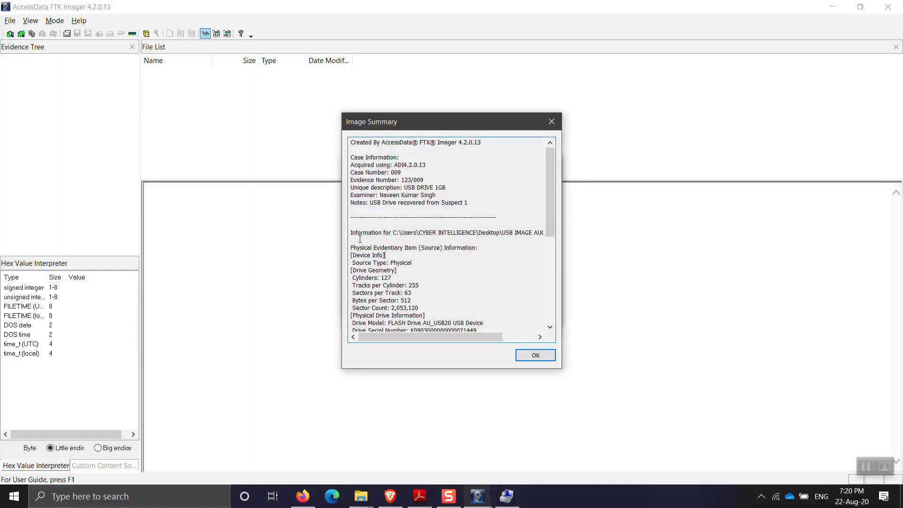
Step: Examine the physical source drive information and the computed MD5 and SHA1 hashes in the image summary
scroll(360, 238, "down", 2)
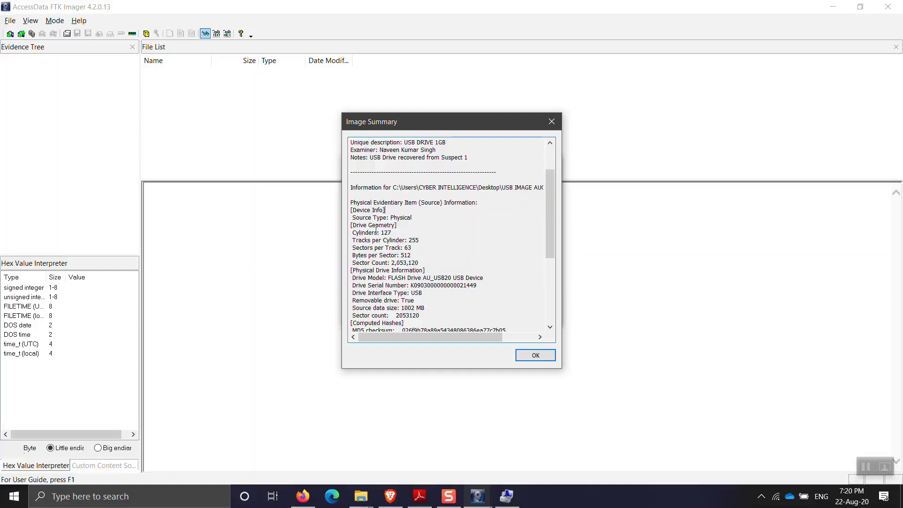
left_click_drag(350, 203, 469, 316)
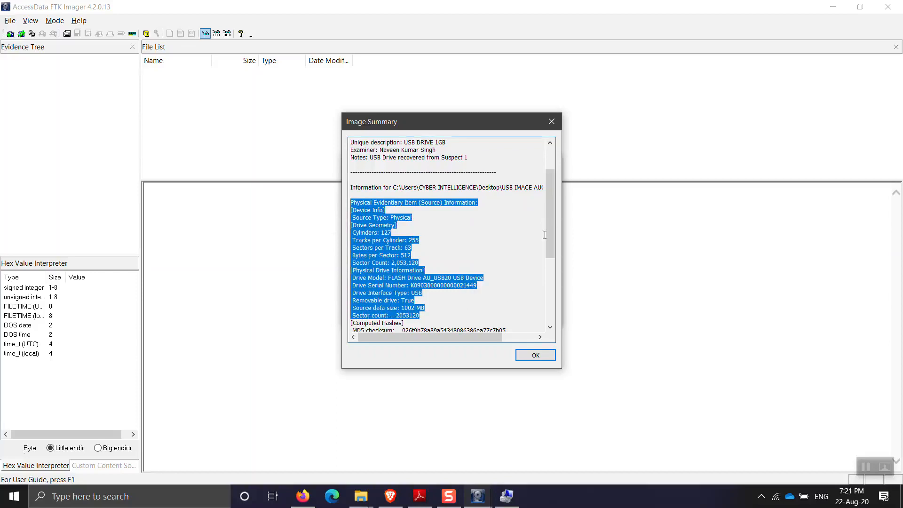
left_click_drag(553, 219, 553, 256)
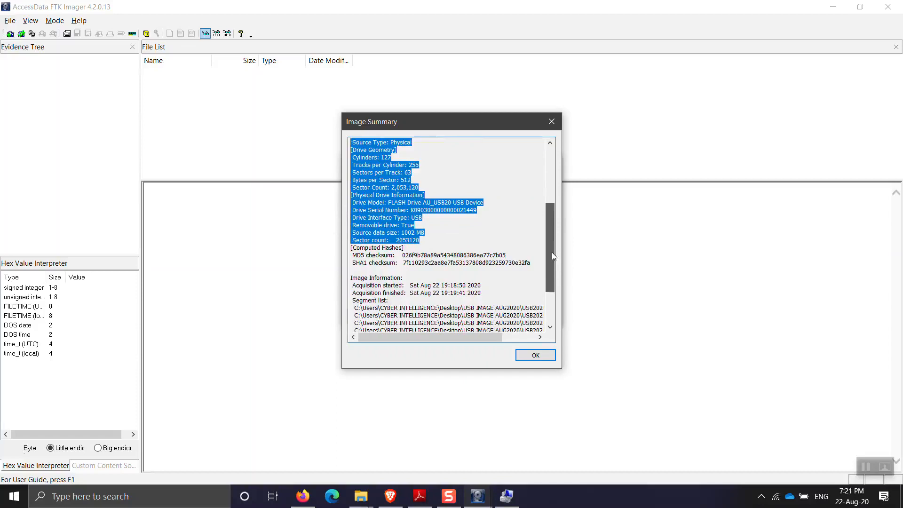
scroll(551, 256, "down", 2)
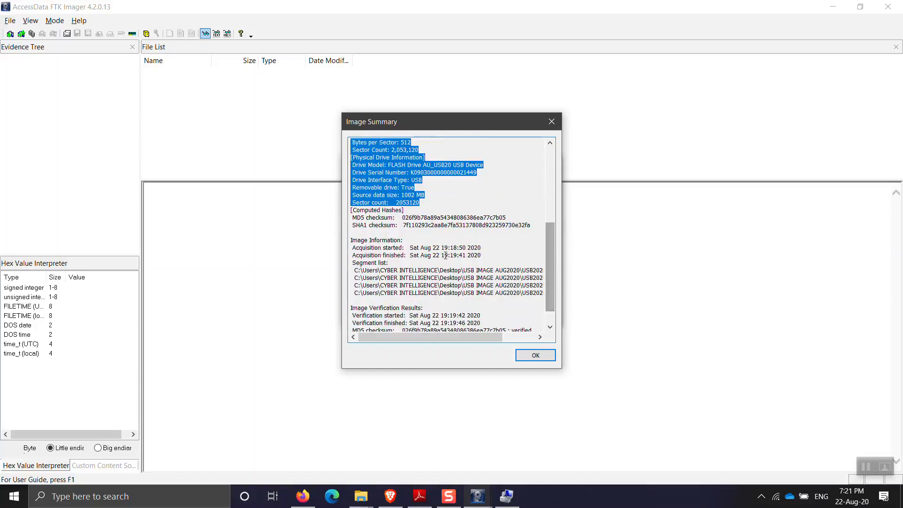
left_click_drag(351, 210, 539, 227)
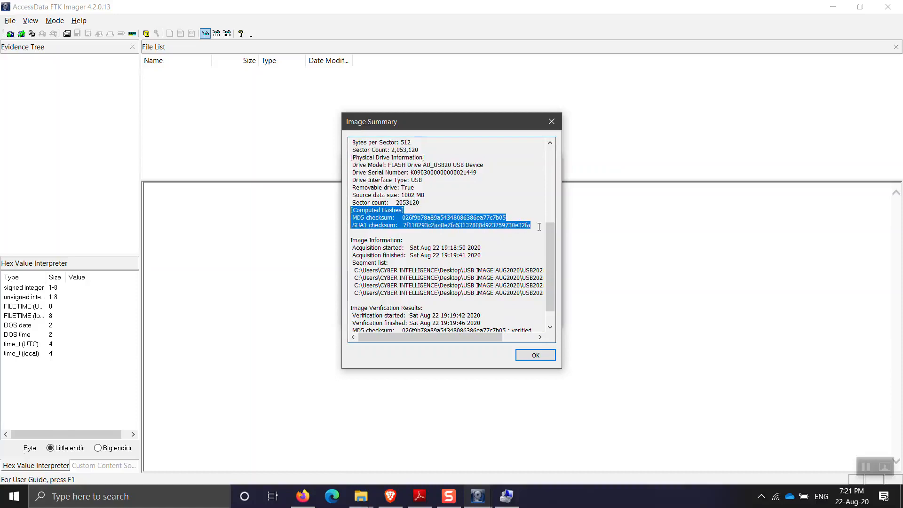
left_click_drag(535, 227, 338, 217)
left_click(483, 230)
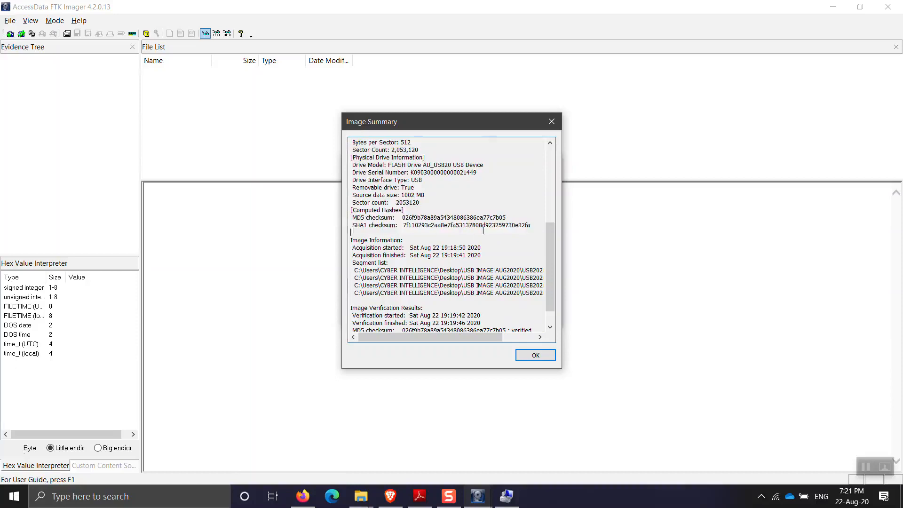
Step: Examine the image information in the summary, including the acquisition times and the segment list
scroll(483, 230, "down", 1)
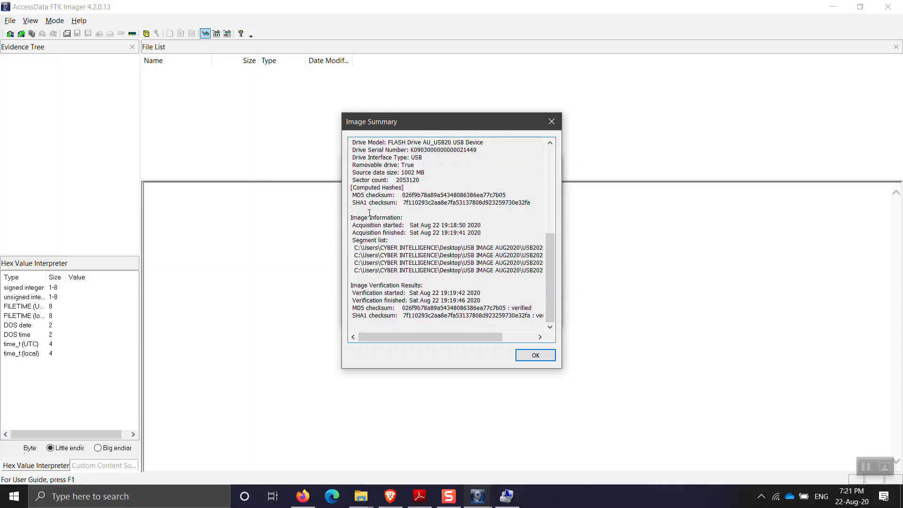
left_click_drag(350, 217, 387, 226)
left_click(500, 247)
left_click_drag(353, 233, 457, 233)
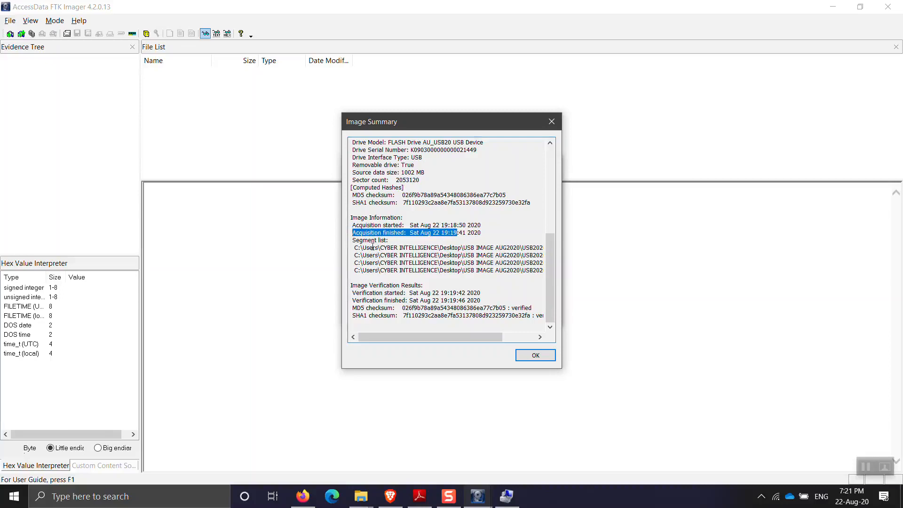
left_click_drag(356, 240, 517, 275)
left_click(503, 286)
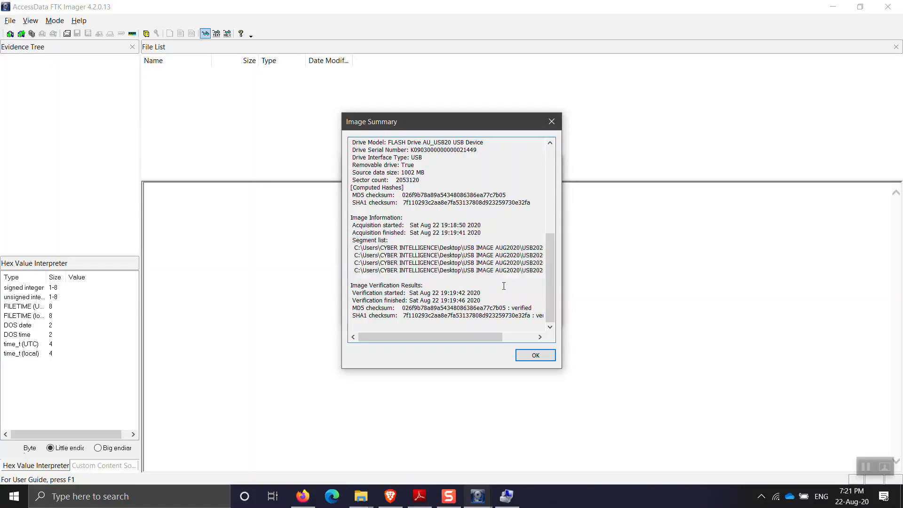
left_click_drag(544, 274, 350, 248)
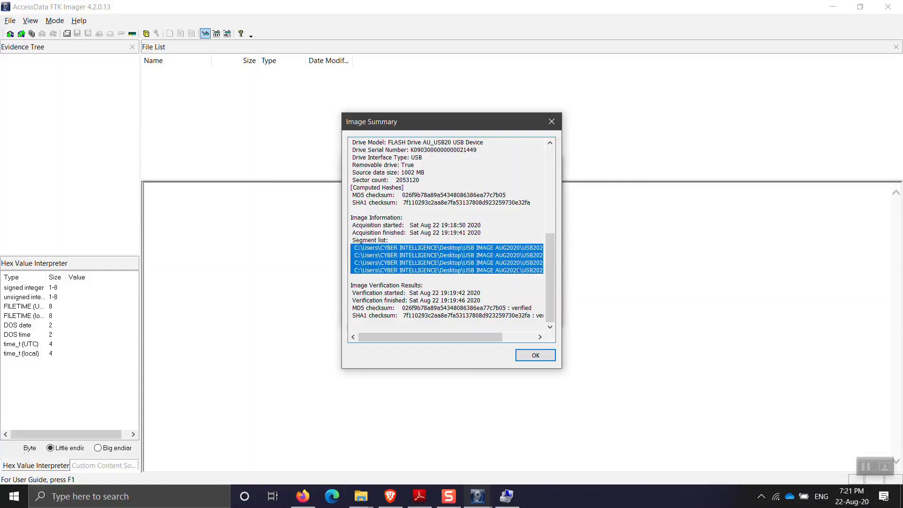
left_click(522, 295)
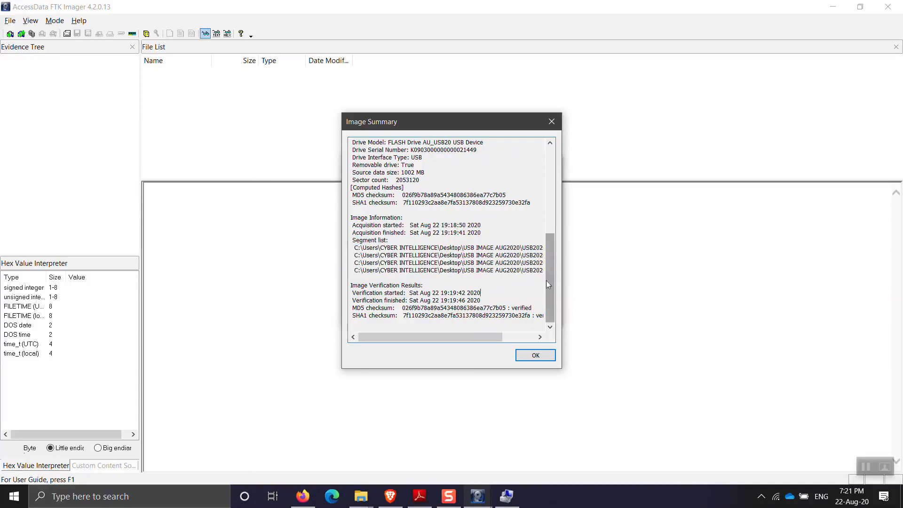
Step: Review the image verification results in the summary, and close the summary and the image creation window
left_click_drag(350, 284, 543, 324)
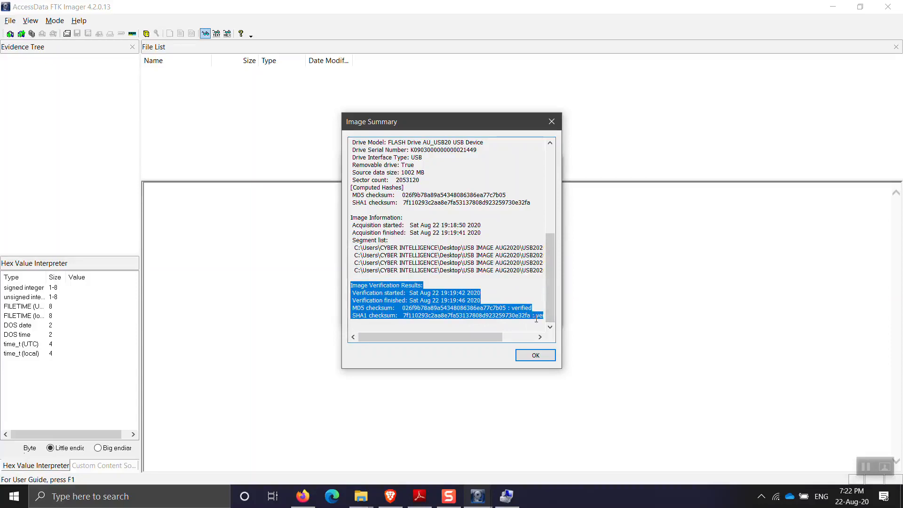
left_click(541, 356)
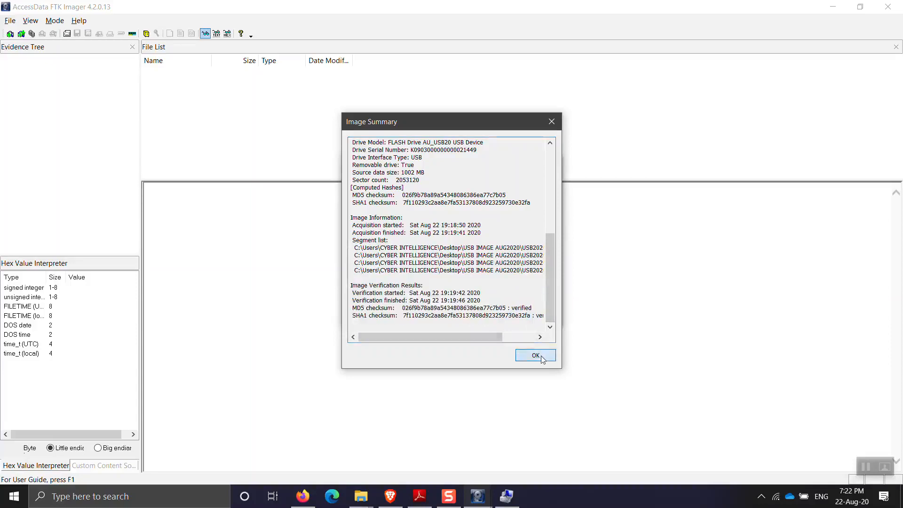
left_click(459, 314)
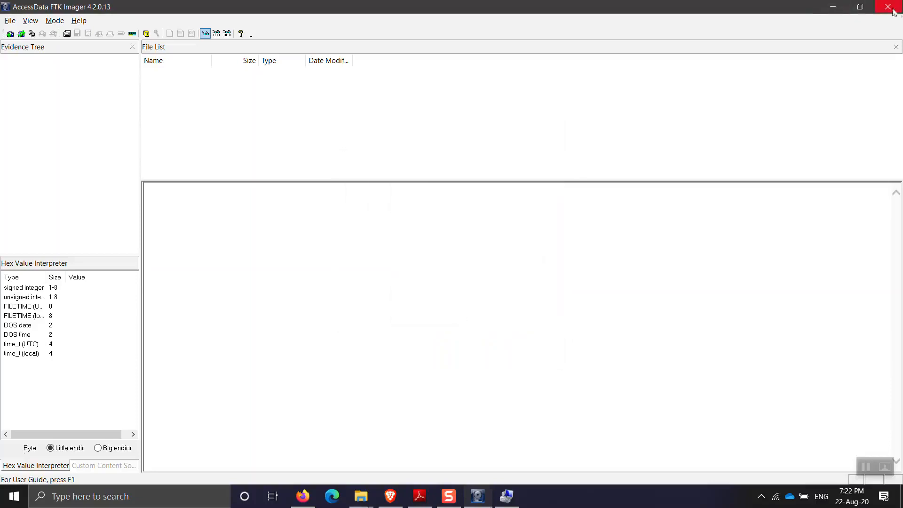
Step: Minimize FTK Imager and open the USB IMAGE AUG2020 folder on the Desktop in File Explorer
left_click(831, 8)
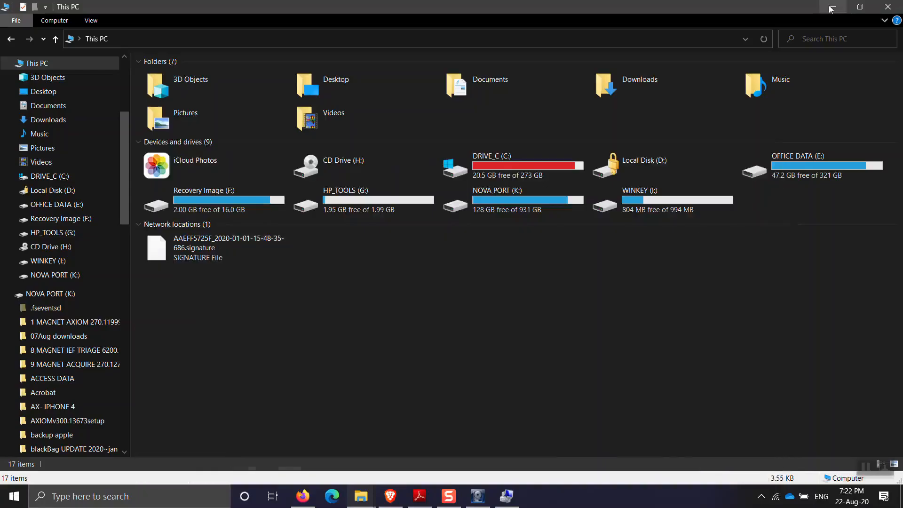
double_click(365, 91)
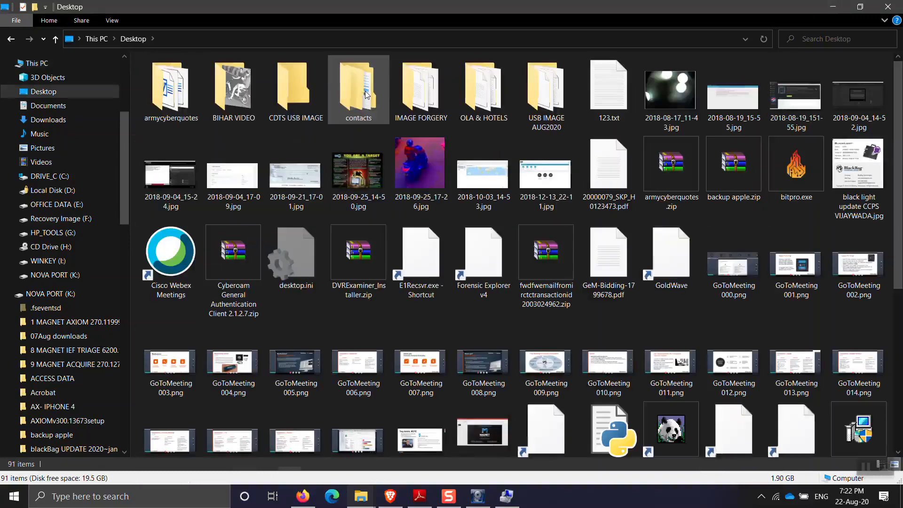
double_click(543, 115)
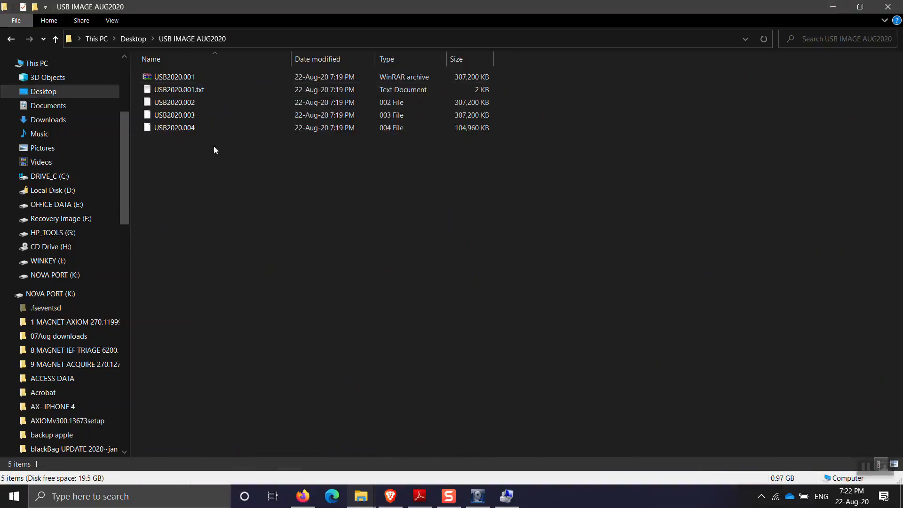
Step: Open the USB2020.001.txt report and read it from the case information through the image verification results
double_click(187, 89)
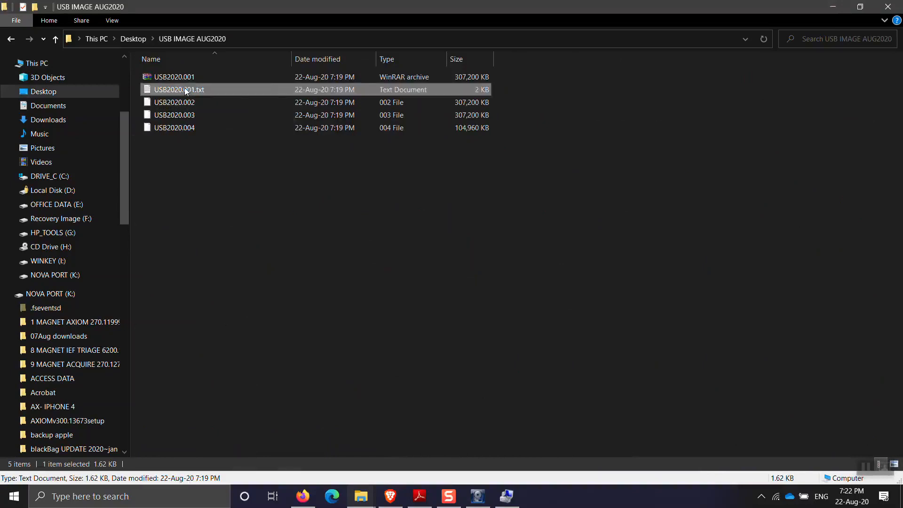
left_click_drag(644, 76, 630, 71)
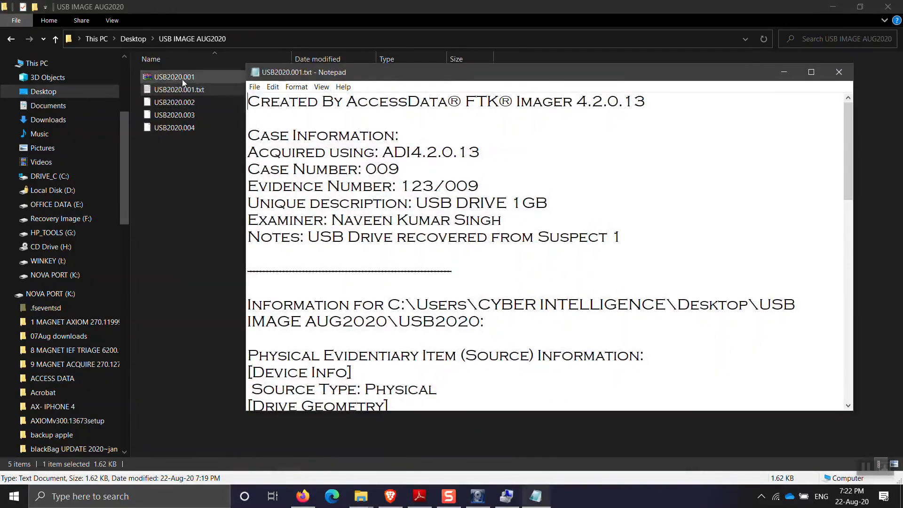
scroll(400, 189, "down", 5)
scroll(400, 189, "down", 7)
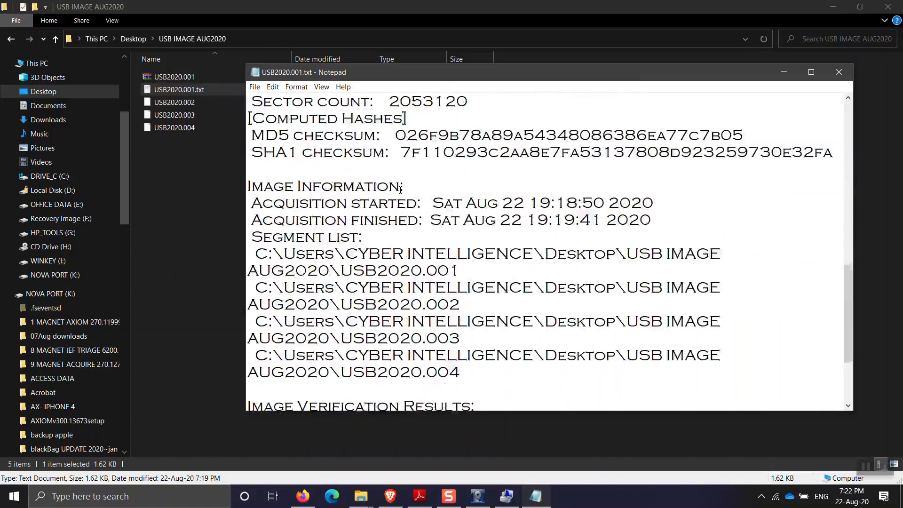
scroll(400, 189, "up", 2)
scroll(400, 189, "down", 2)
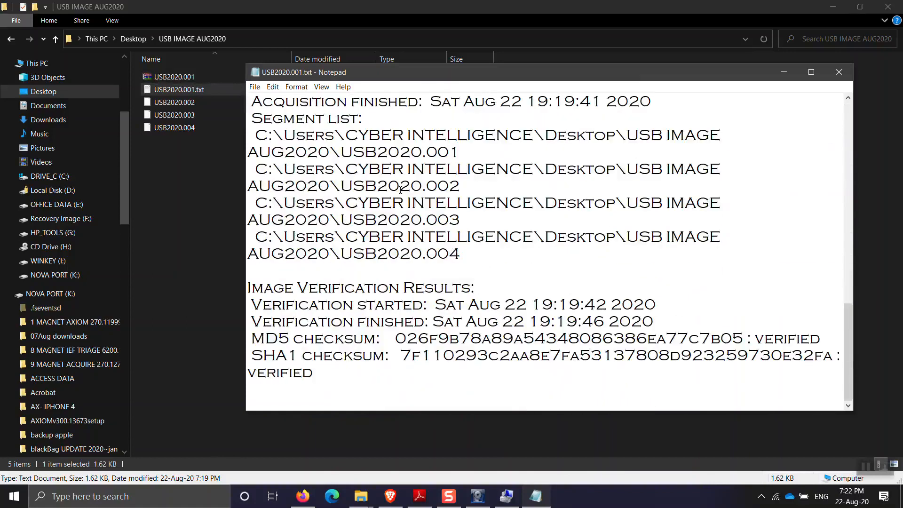
scroll(400, 189, "up", 12)
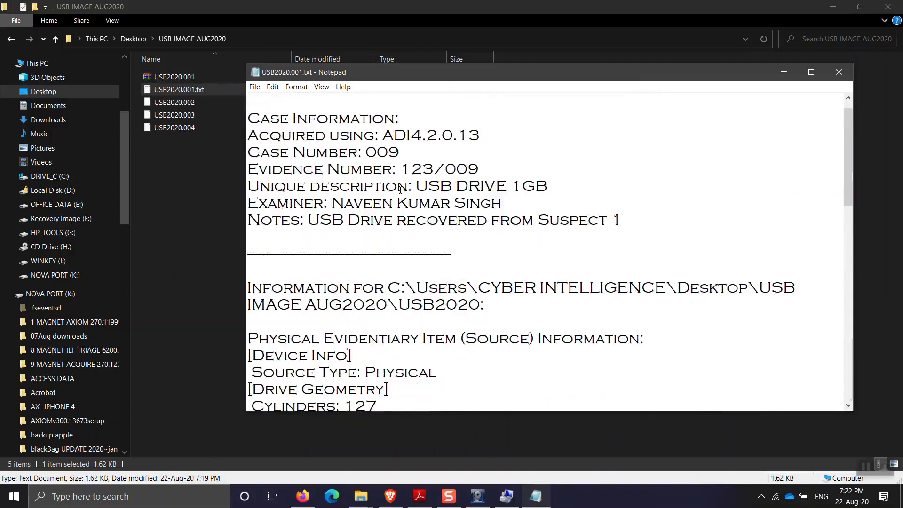
scroll(400, 189, "down", 12)
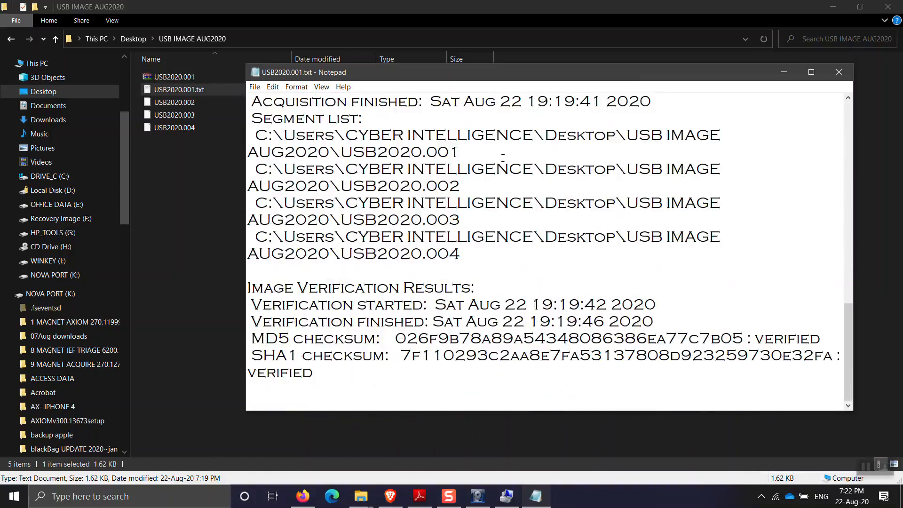
scroll(502, 158, "up", 3)
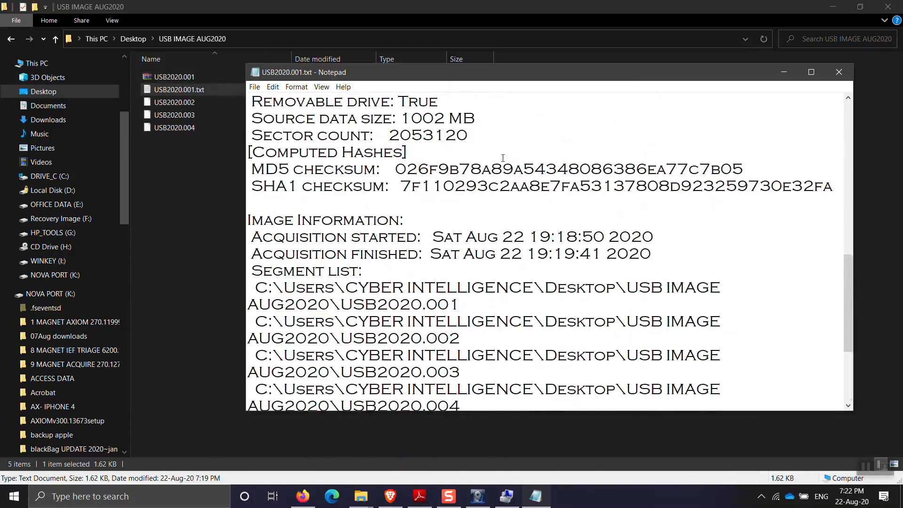
Step: Highlight the computed MD5 and SHA1 hashes in the text report, and close the report
left_click_drag(836, 187, 243, 157)
left_click_drag(833, 187, 235, 156)
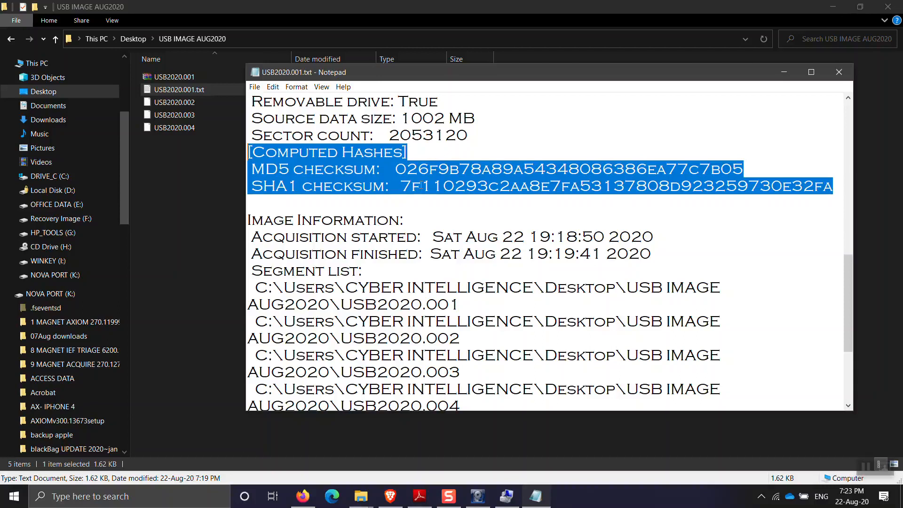
left_click(838, 72)
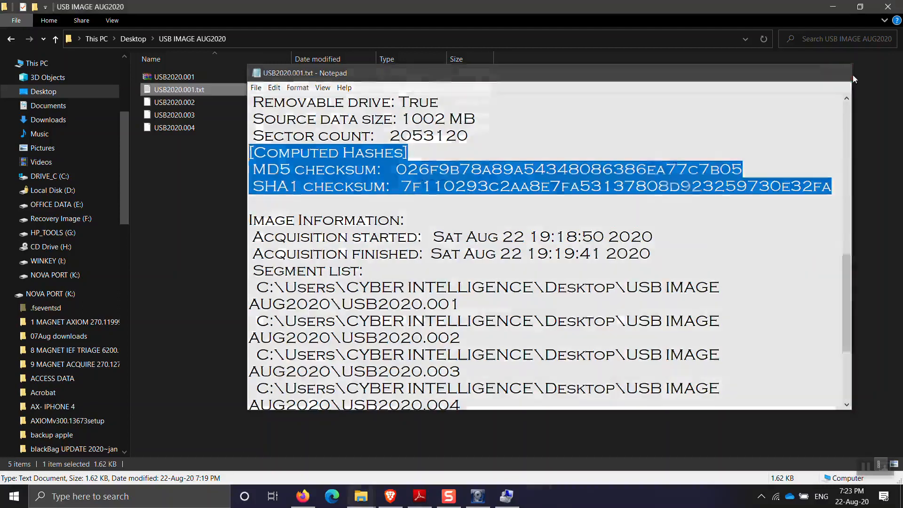
Step: Go back to the Desktop folder, reopen USB IMAGE AUG2020, and look over all the image segment and report files
left_click(55, 41)
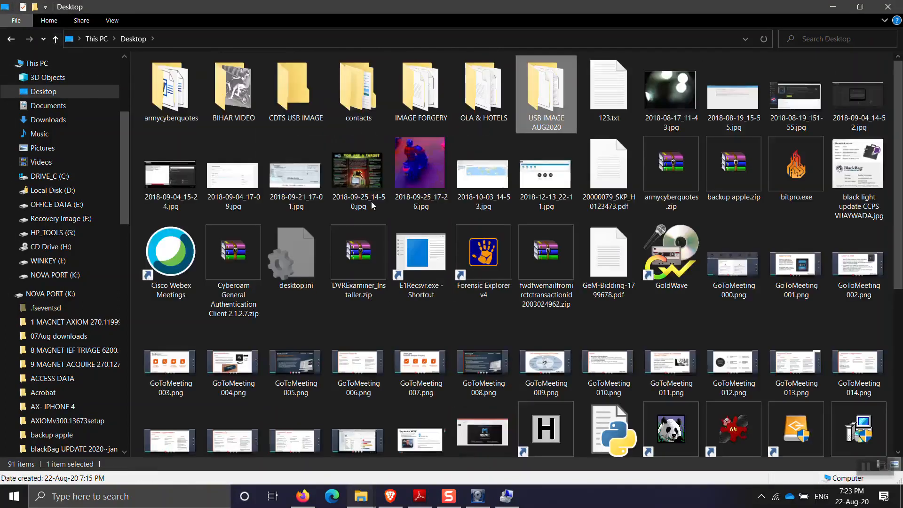
double_click(552, 124)
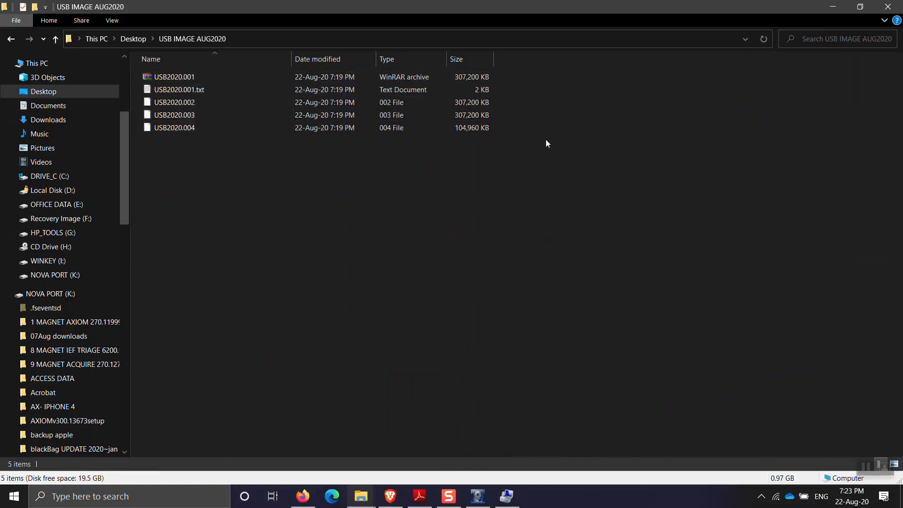
left_click_drag(564, 75, 396, 301)
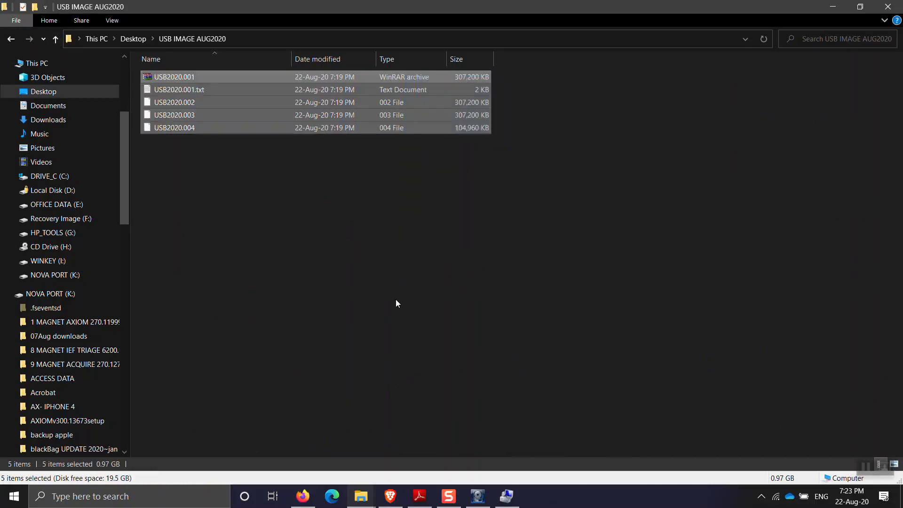
left_click(396, 300)
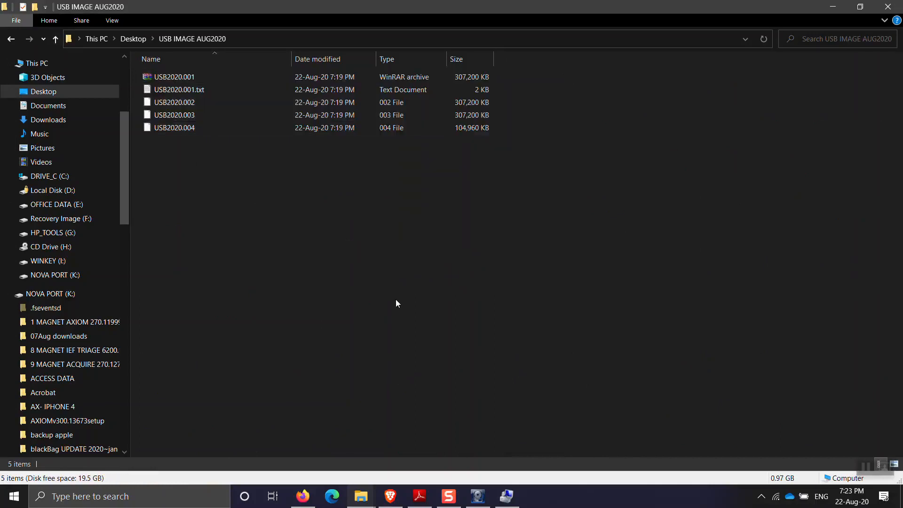
Step: Close the image folder, switch back to FTK Imager and open the Image Mounting dialog
left_click(890, 6)
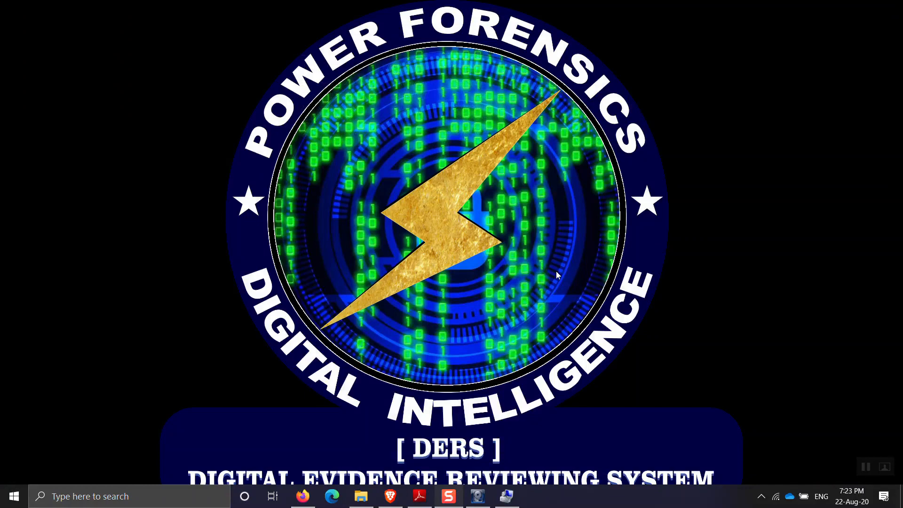
left_click(478, 499)
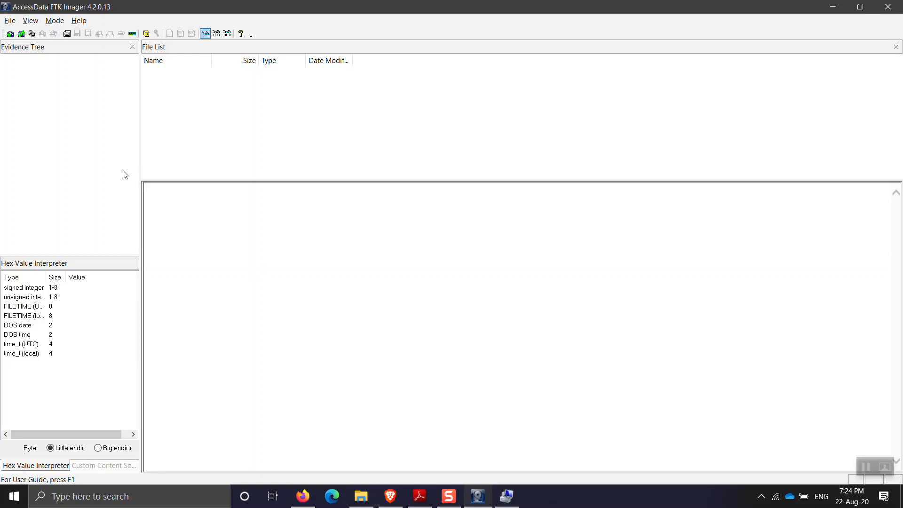
left_click(89, 149)
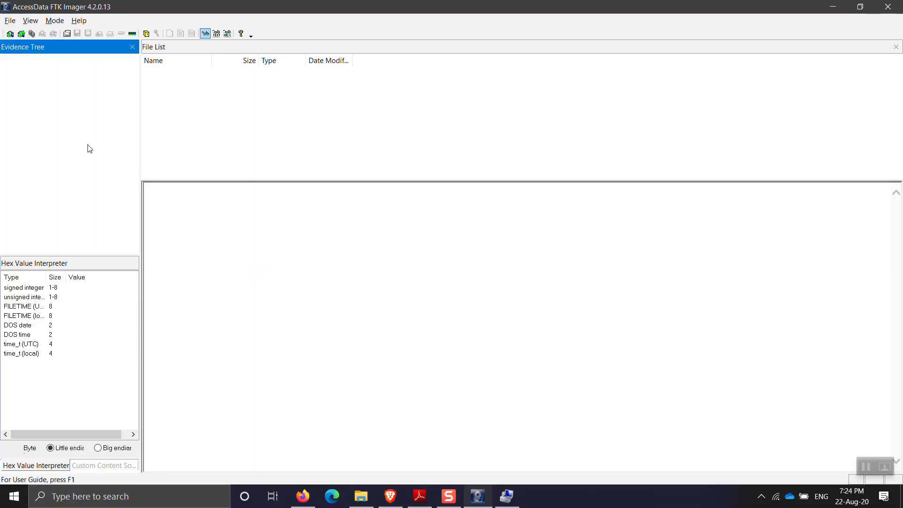
left_click(10, 20)
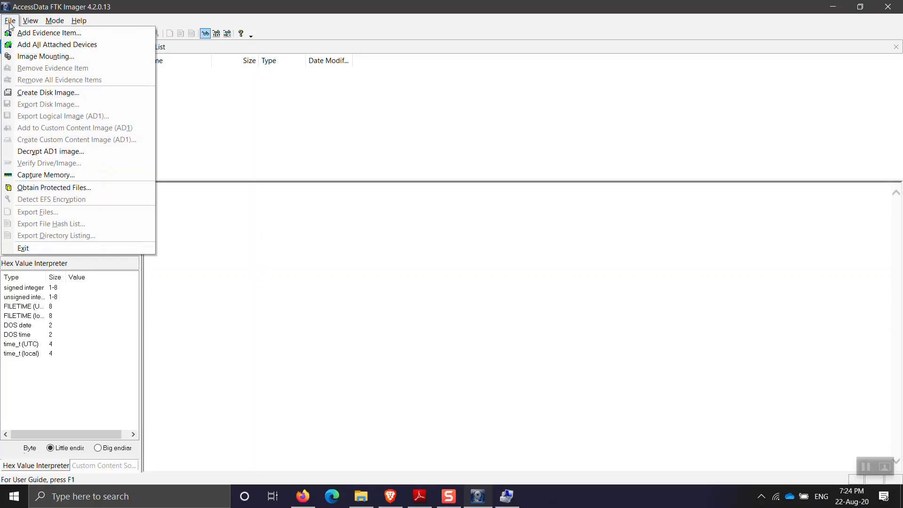
left_click(23, 58)
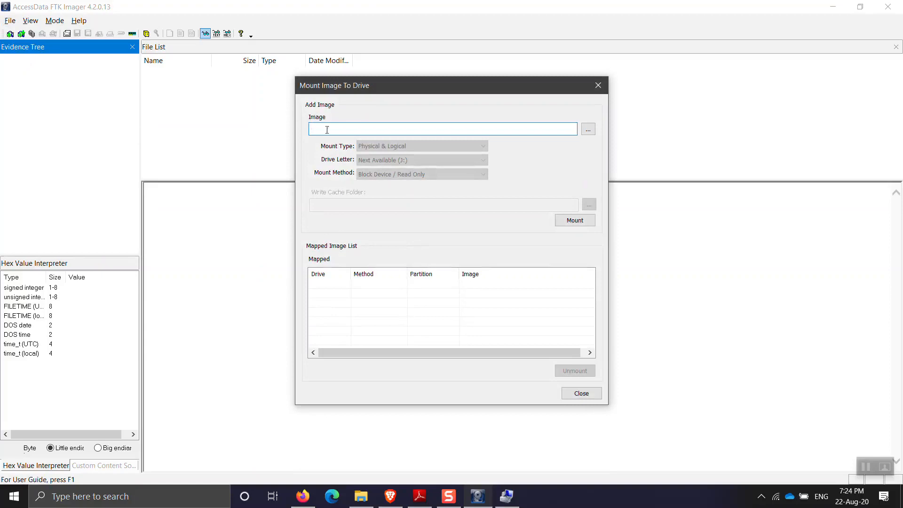
Step: Choose USB2020.001 from the USB IMAGE AUG2020 folder on the Desktop as the image to mount
left_click(588, 128)
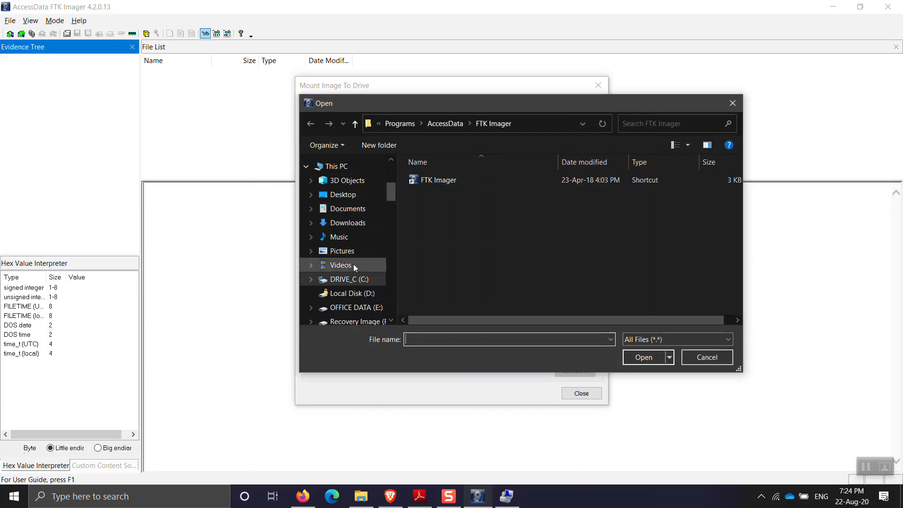
scroll(354, 264, "up", 2)
scroll(352, 206, "up", 3)
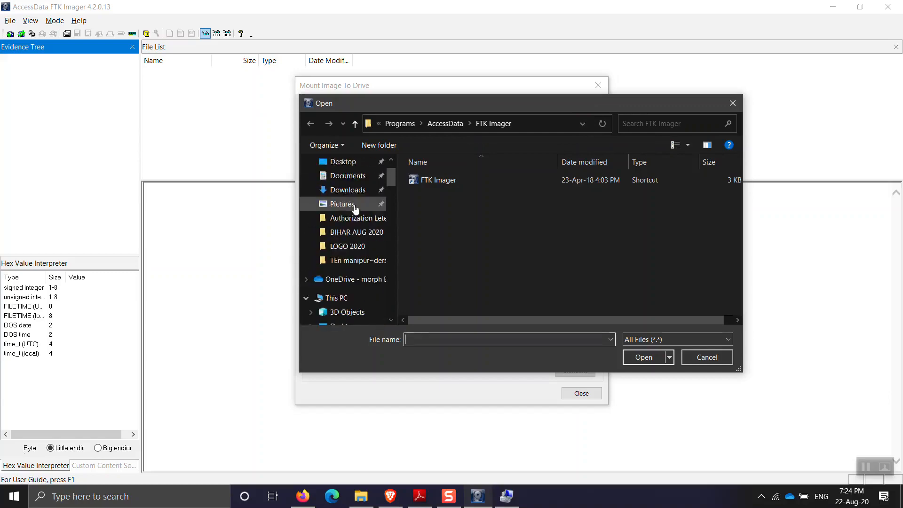
left_click(344, 200)
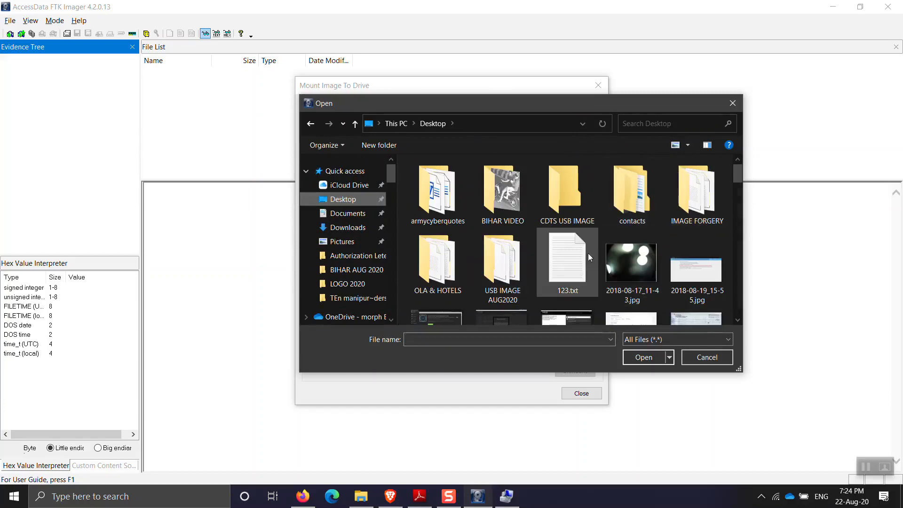
double_click(507, 268)
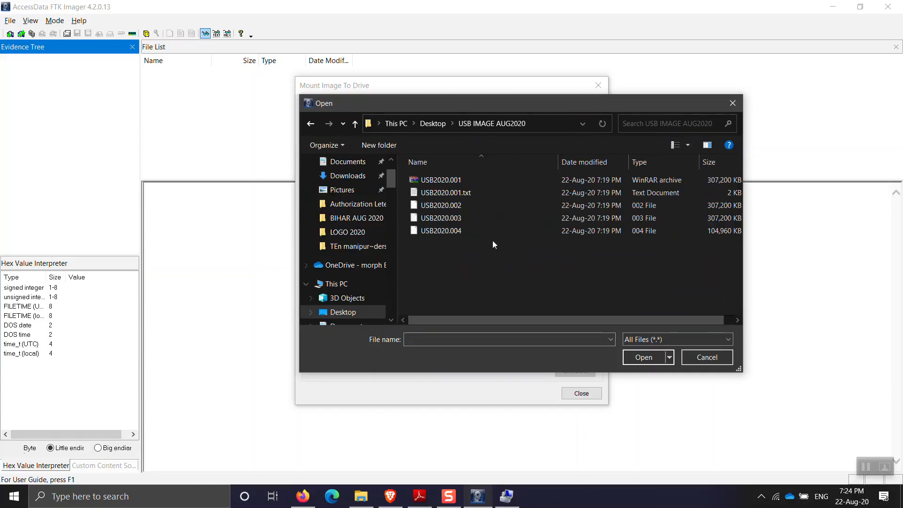
left_click(449, 180)
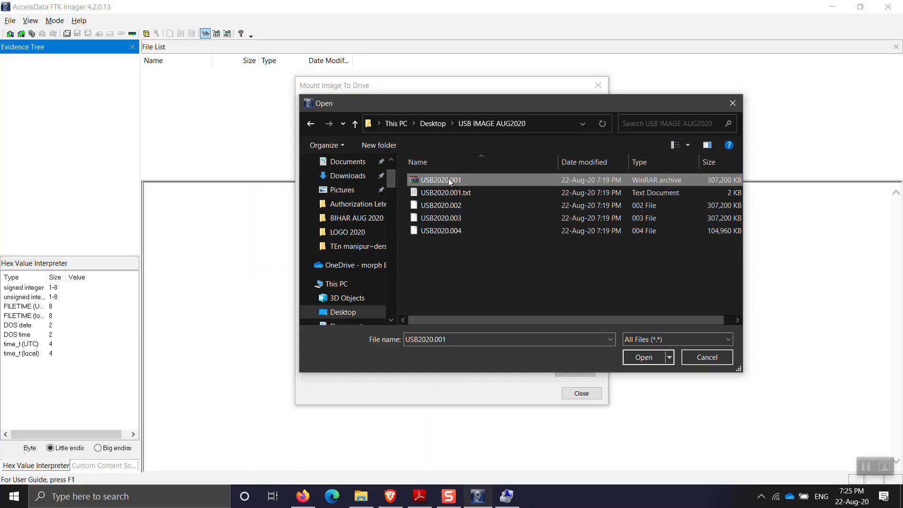
left_click(644, 360)
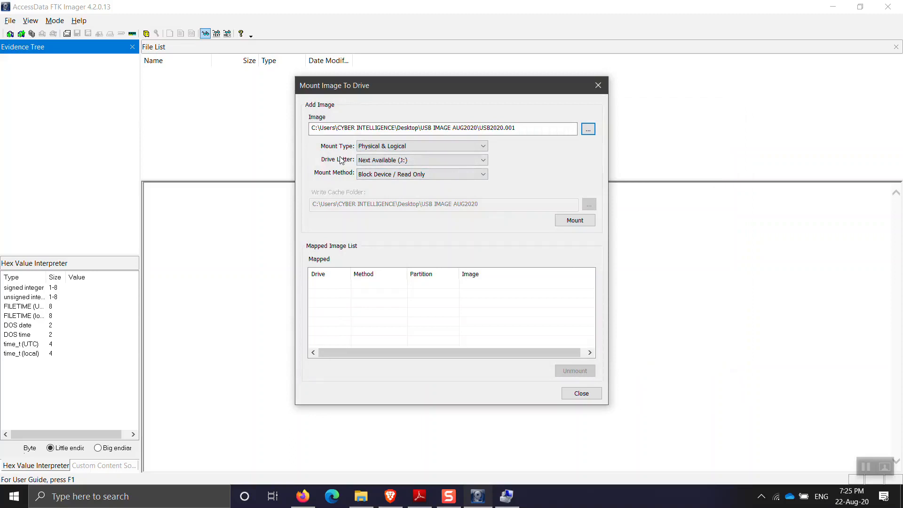
Step: Mount the image as Physical & Logical, Block Device / Read Only, on the next available drive letter J:, and close the USB Disk Security window
left_click(485, 150)
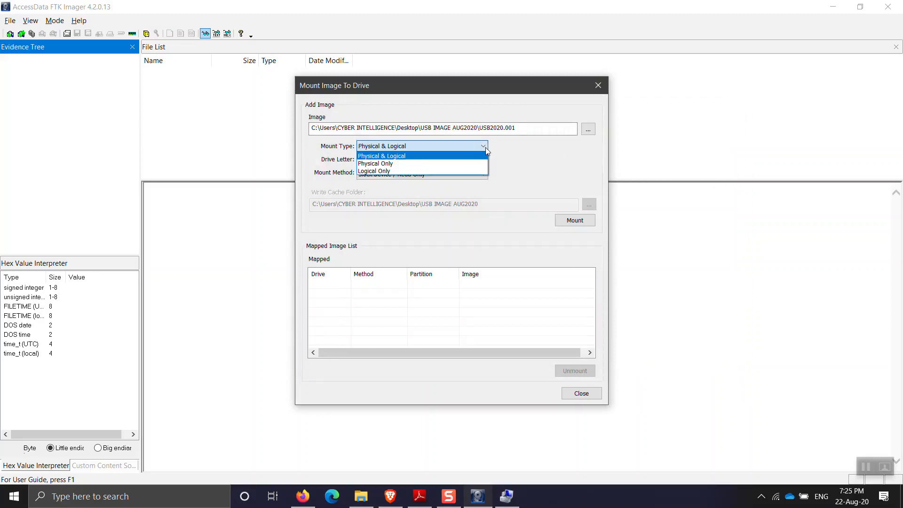
left_click(485, 149)
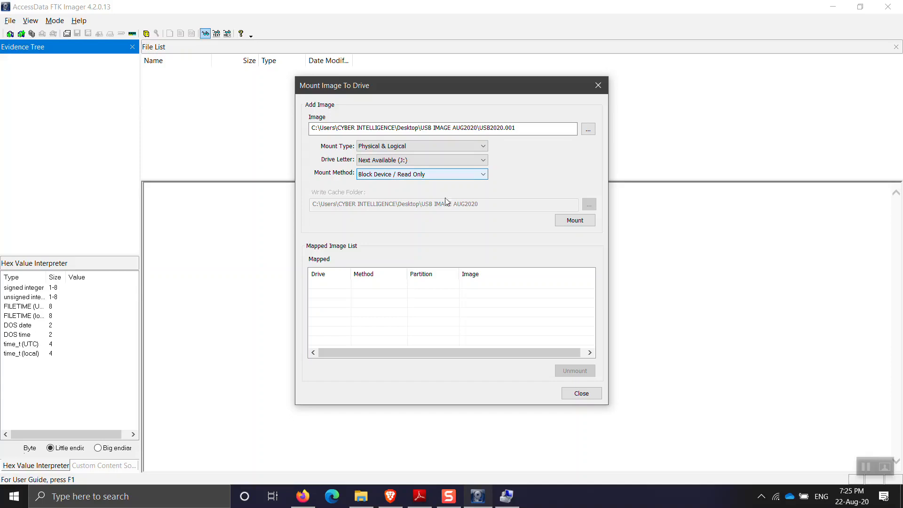
left_click(569, 223)
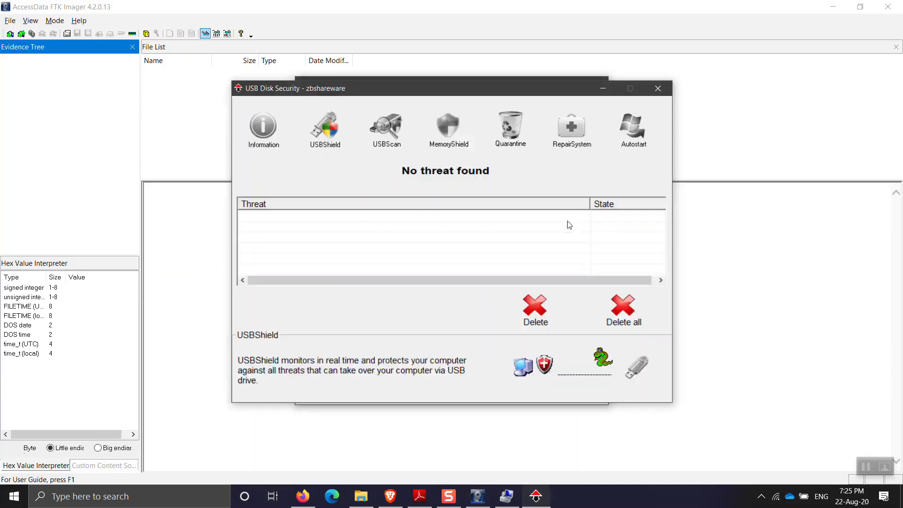
left_click(658, 89)
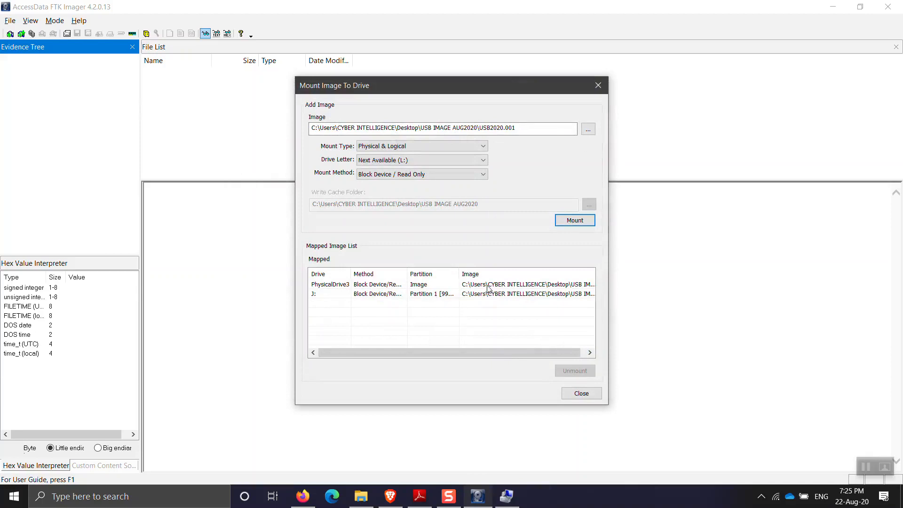
Step: Open This PC in File Explorer and compare the original WINKEY (I:) drive with the mounted WINKEY (J:) drive
left_click(14, 496)
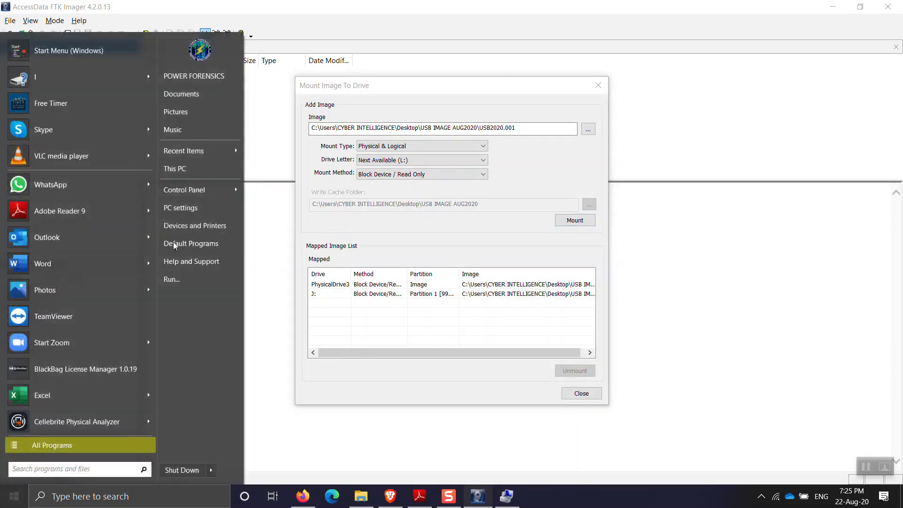
left_click(186, 178)
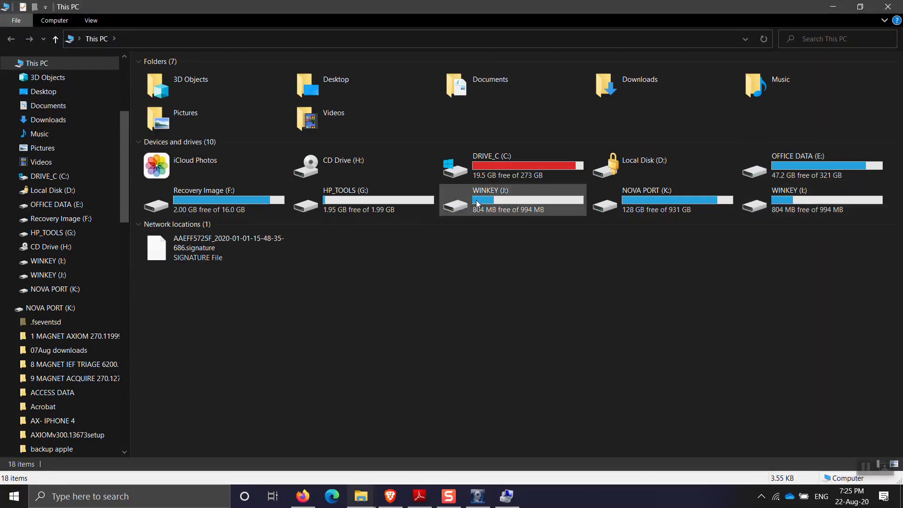
left_click(814, 202)
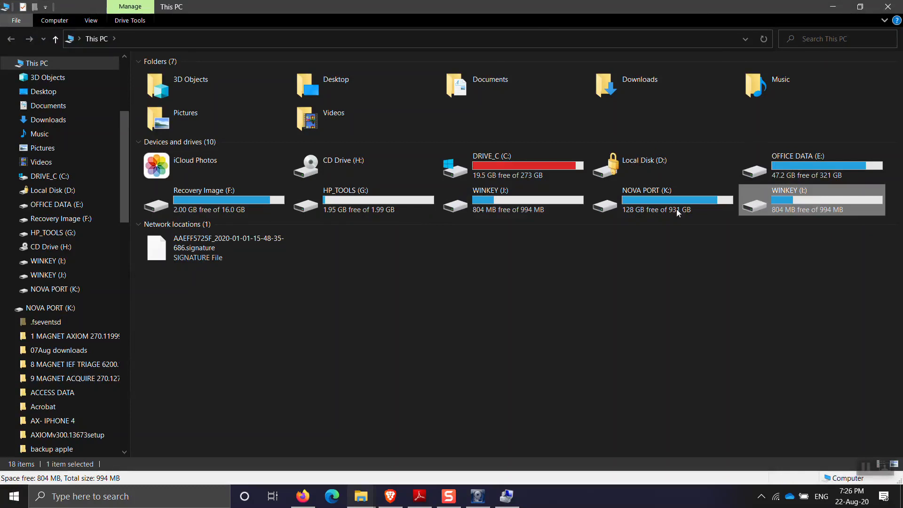
left_click(489, 202)
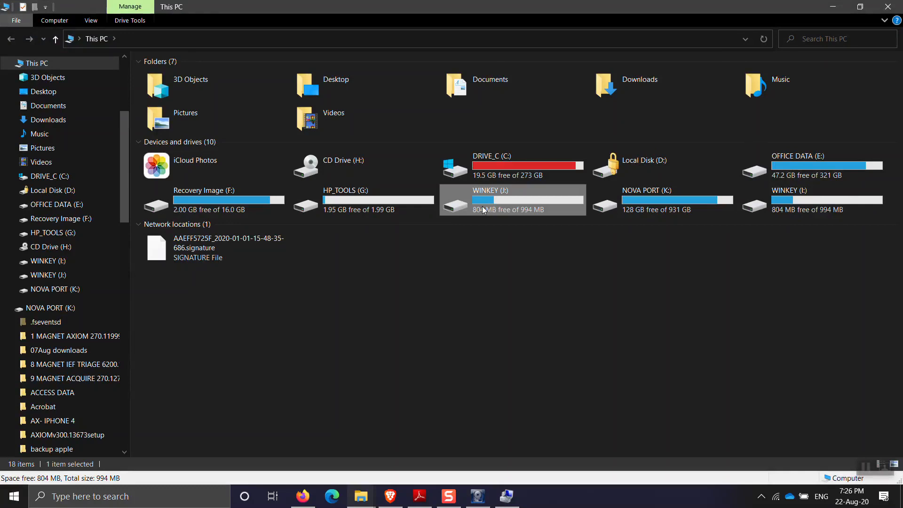
Step: Open the mounted WINKEY (J:) drive, view Untitled-1223.png from it, and close the picture
double_click(482, 206)
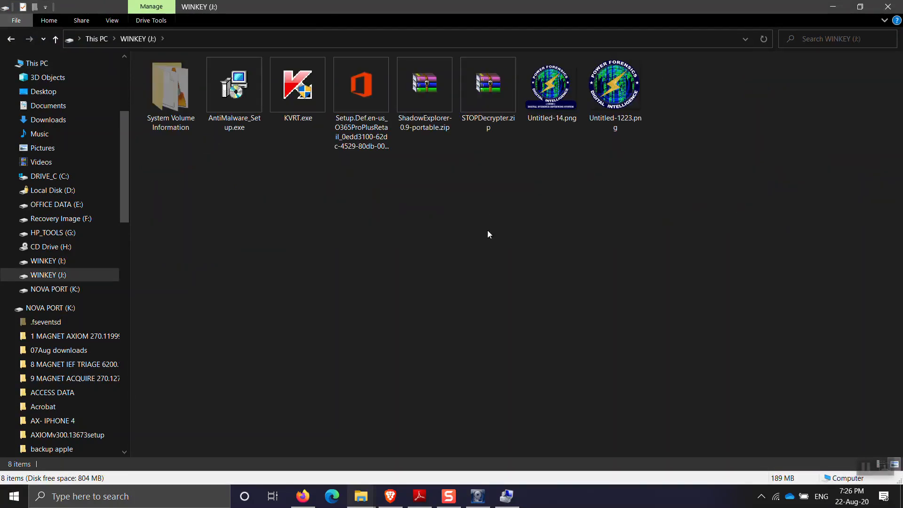
double_click(604, 94)
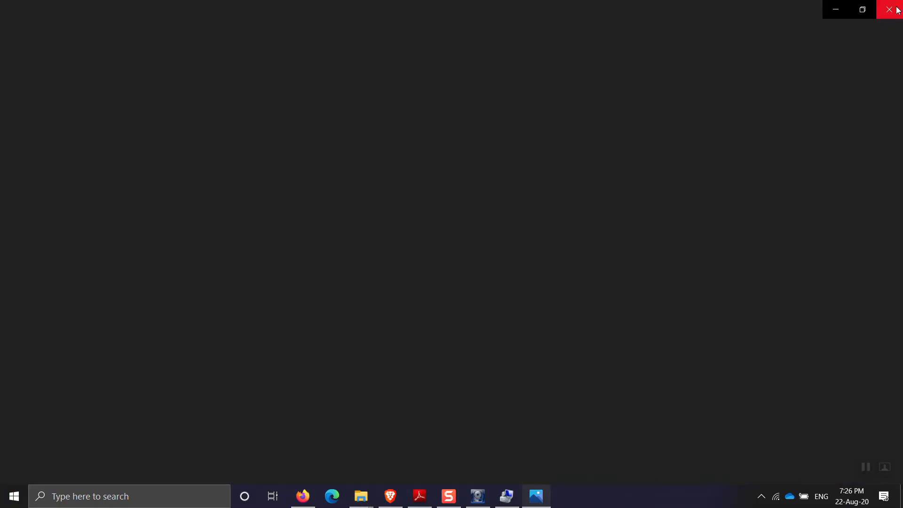
left_click(889, 10)
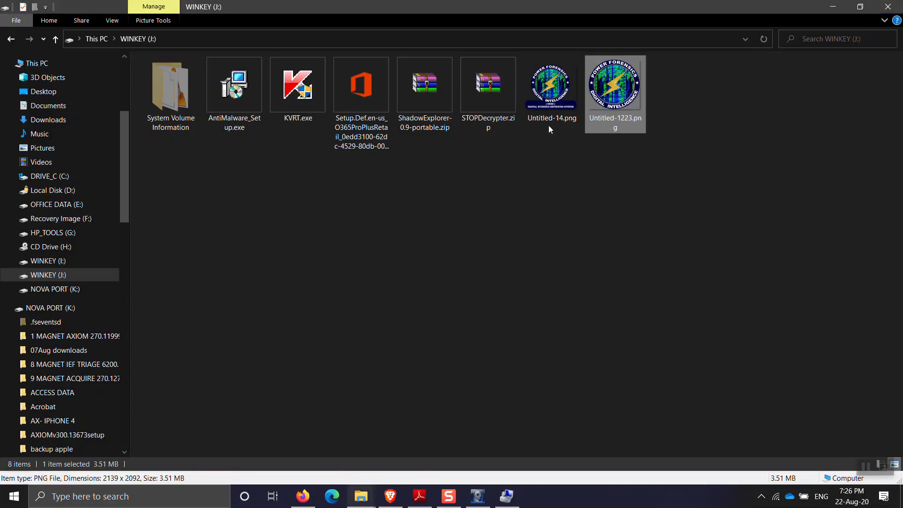
left_click(354, 219)
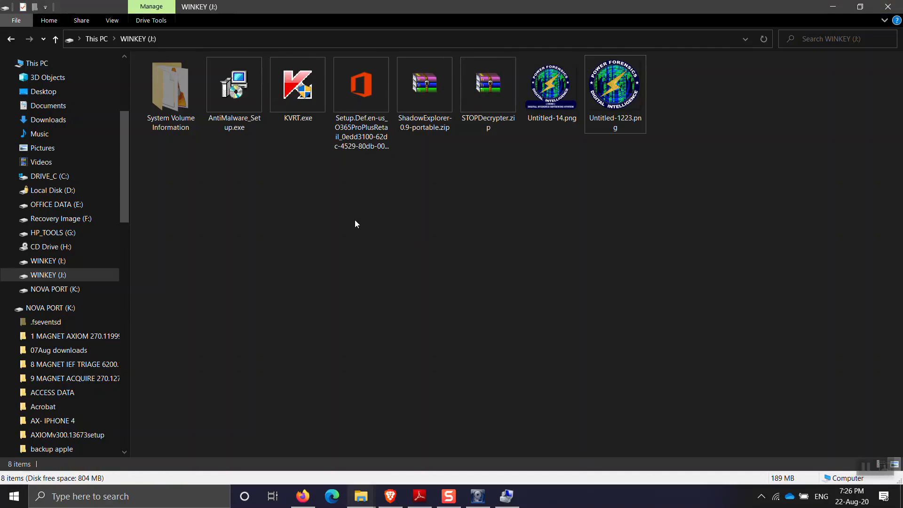
Step: Go back to This PC, check the mounted WINKEY (J:) drive's space details, and close File Explorer
left_click(55, 38)
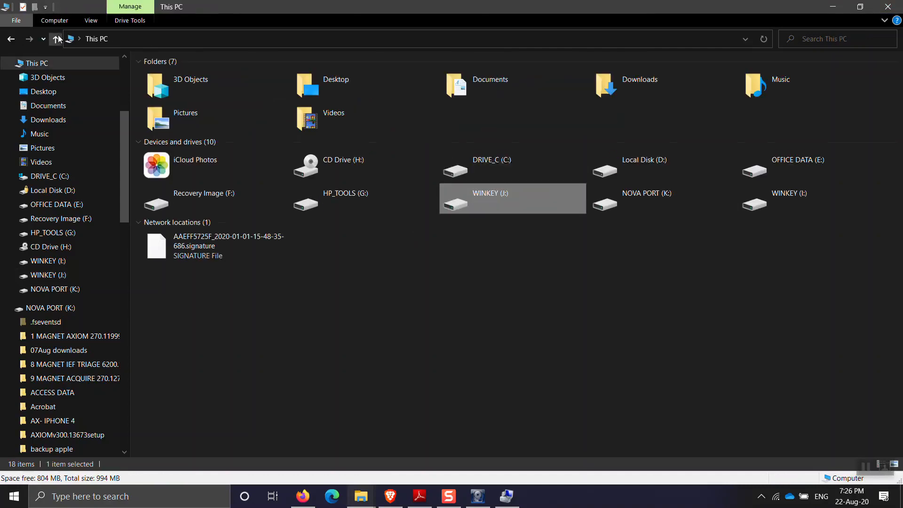
left_click(565, 271)
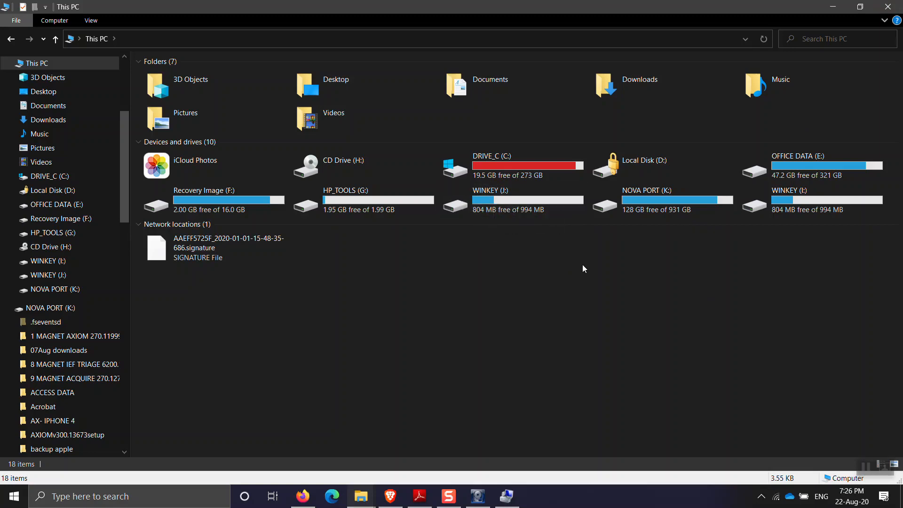
left_click(535, 213)
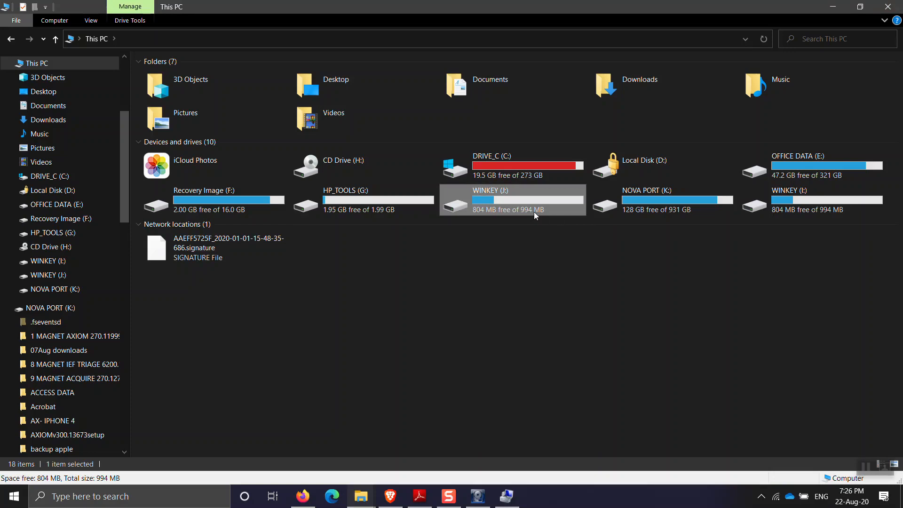
left_click(888, 7)
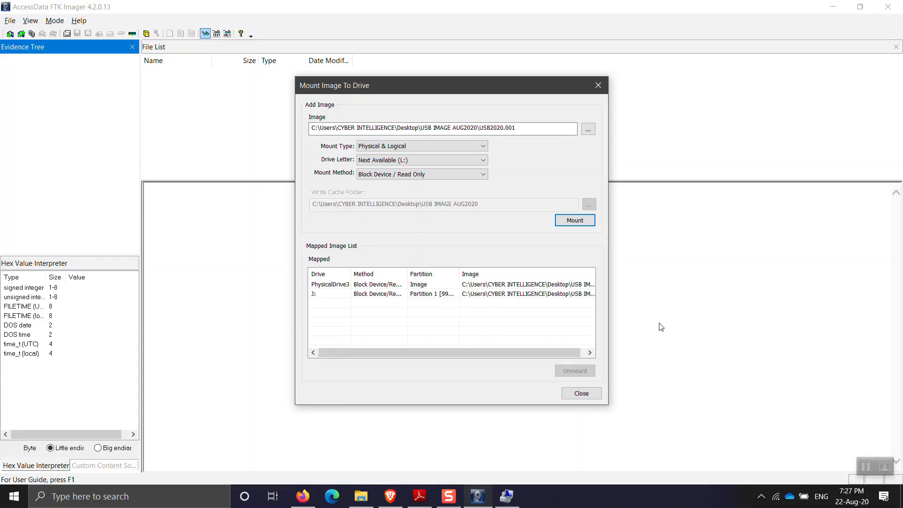
Step: Close the mounting dialog and exit FTK Imager, confirming the exit despite the mounted image, and dismiss the USB security window
left_click(579, 395)
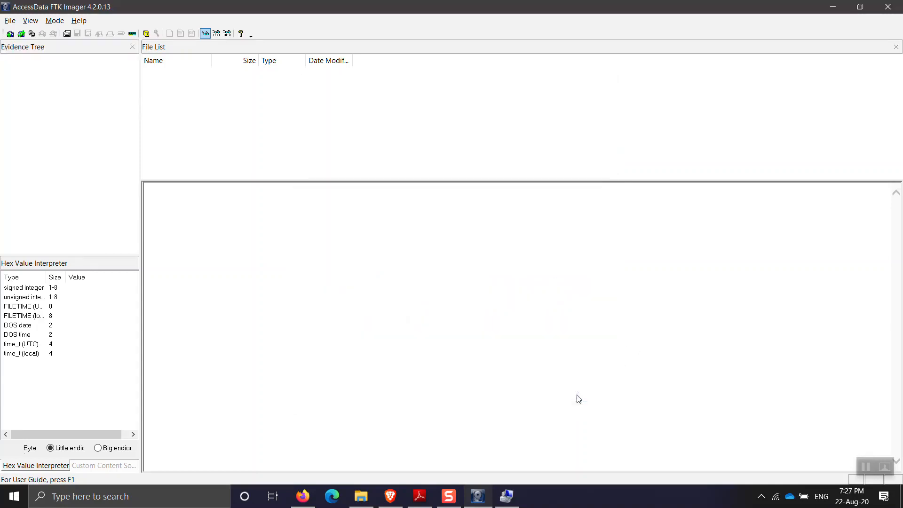
left_click(889, 6)
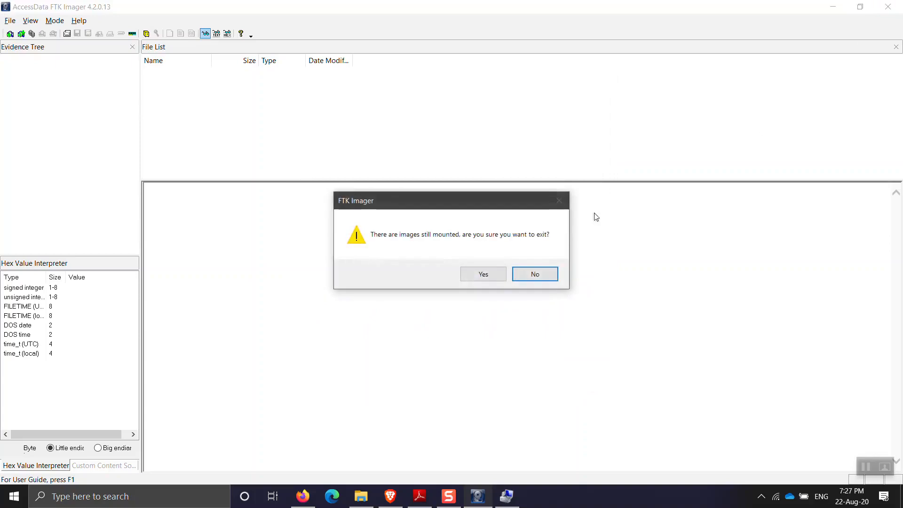
left_click(492, 276)
left_click(658, 89)
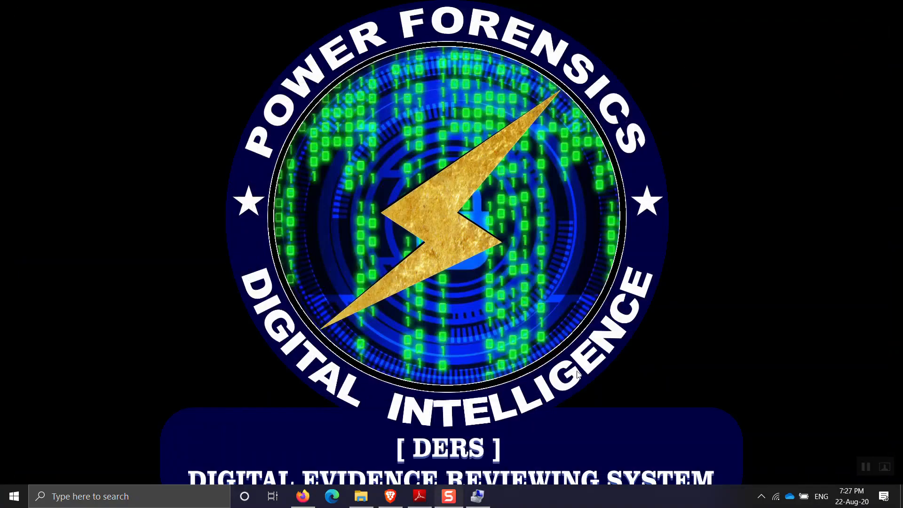